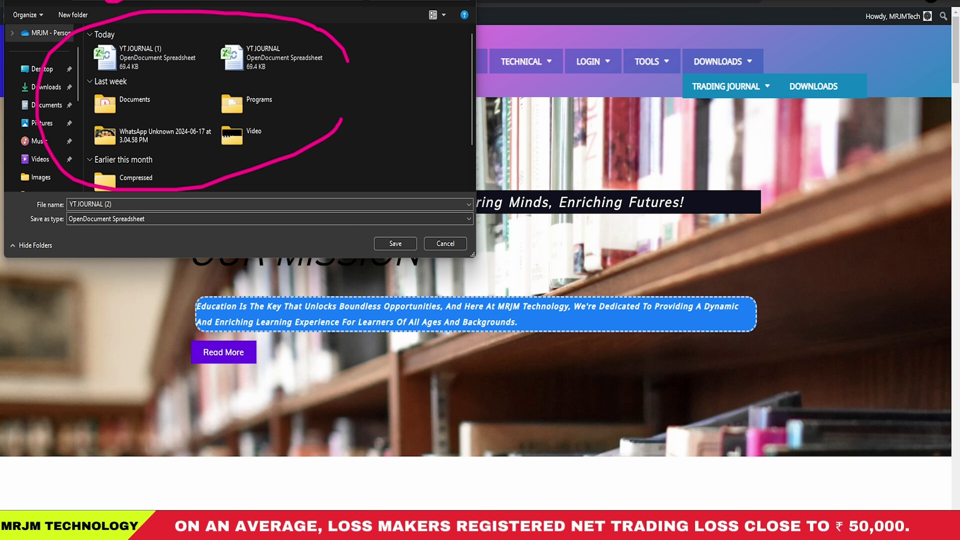
left_click_drag(57, 217, 132, 216)
mouse_move(366, 244)
left_mouse_down()
mouse_move(390, 263)
mouse_move(360, 222)
mouse_move(354, 244)
left_mouse_up()
left_click_drag(172, 70, 361, 38)
mouse_move(360, 234)
left_mouse_down()
mouse_move(374, 245)
mouse_move(432, 194)
left_mouse_up()
left_click_drag(206, 1, 217, 5)
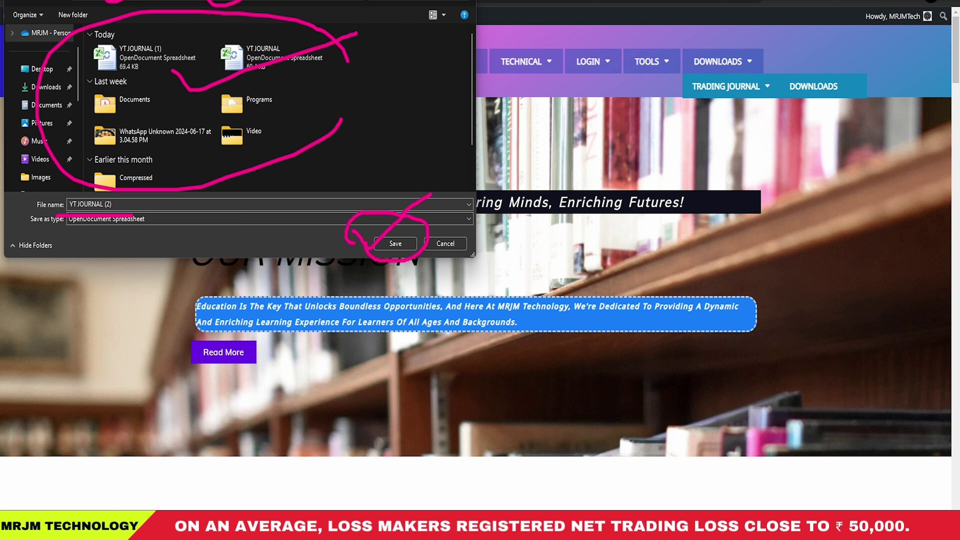
key("Escape")
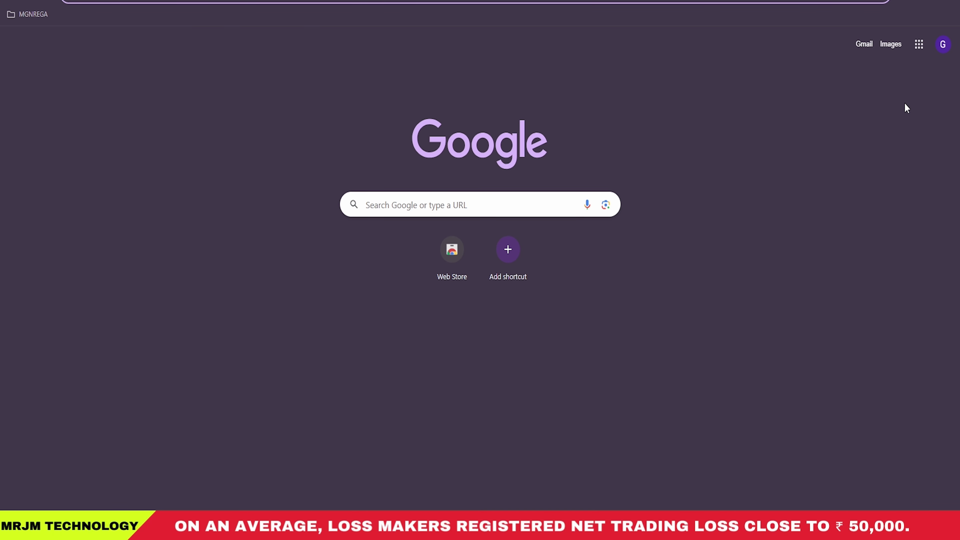
Step: Open Google Sheets from the Google apps list
mouse_move(911, 27)
left_mouse_down()
mouse_move(927, 77)
mouse_move(914, 36)
left_mouse_up()
mouse_move(845, 43)
left_mouse_down()
mouse_move(856, 75)
mouse_move(958, 1)
left_mouse_up()
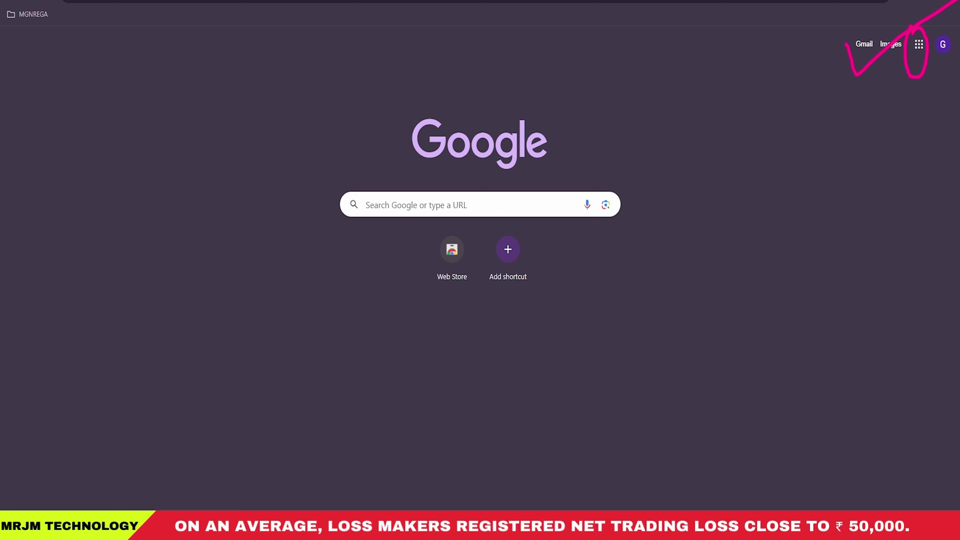
key("Escape")
left_click(919, 45)
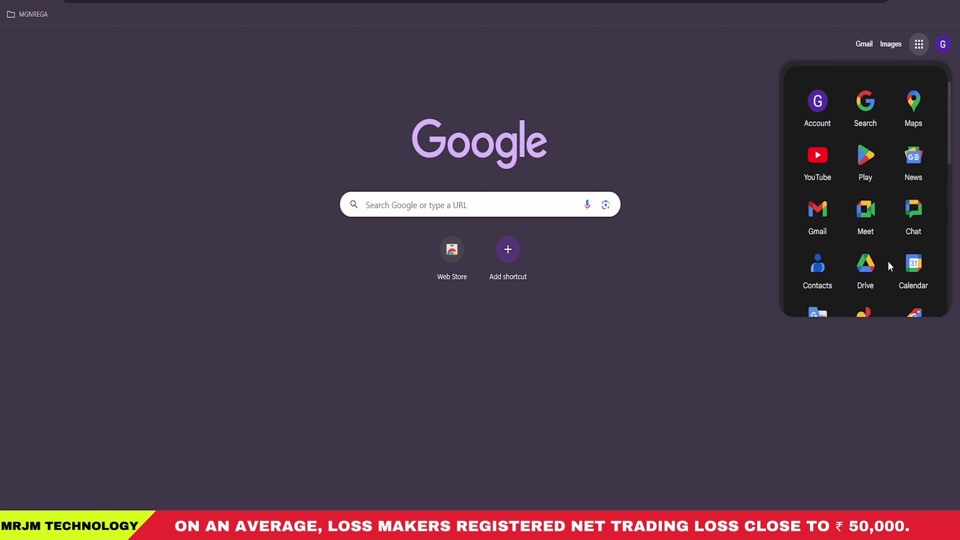
scroll(889, 266, "down", 6)
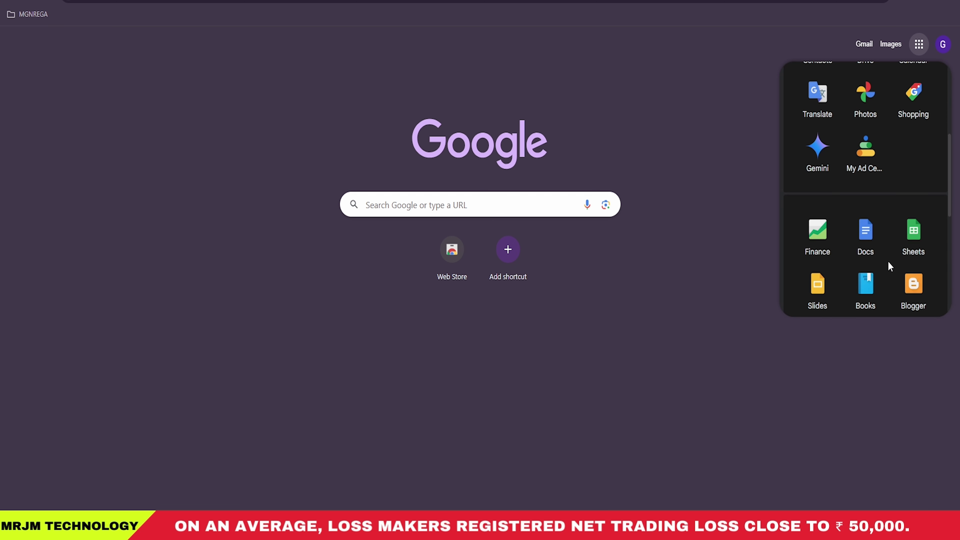
left_click(912, 244)
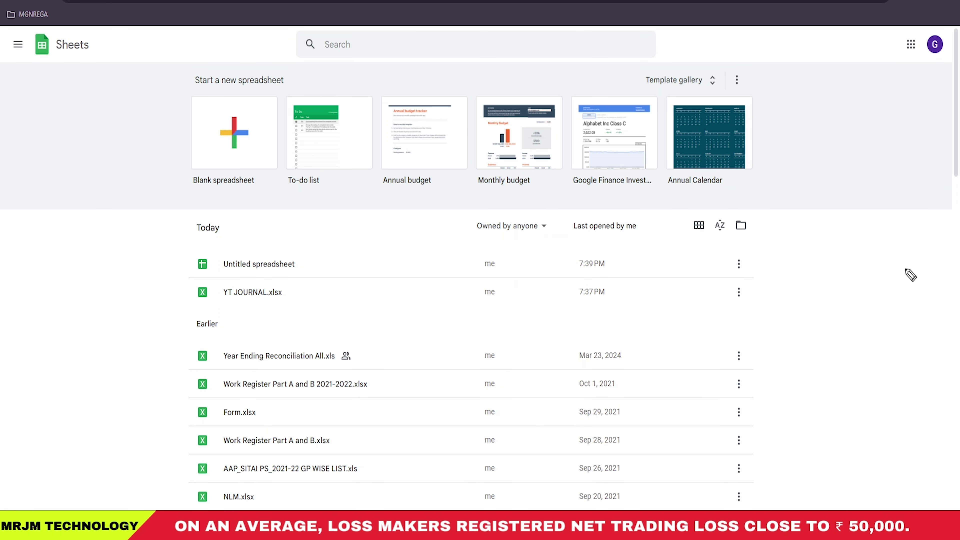
Step: Create a new blank spreadsheet from the Sheets home page
mouse_move(185, 96)
left_mouse_down()
mouse_move(177, 159)
mouse_move(264, 166)
mouse_move(229, 74)
left_mouse_up()
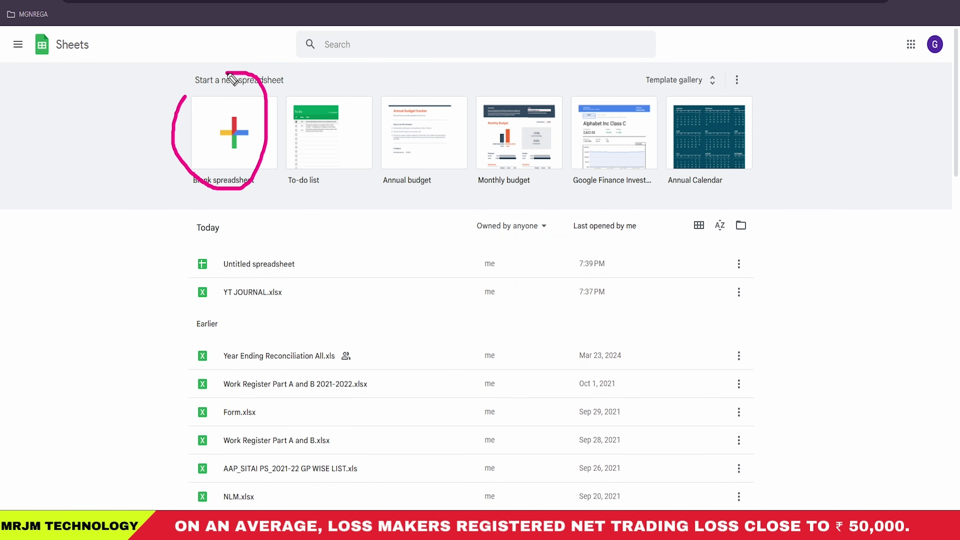
mouse_move(288, 175)
left_mouse_down()
mouse_move(302, 191)
mouse_move(353, 161)
mouse_move(414, 185)
mouse_move(476, 153)
mouse_move(733, 110)
left_mouse_up()
left_click_drag(299, 274, 302, 450)
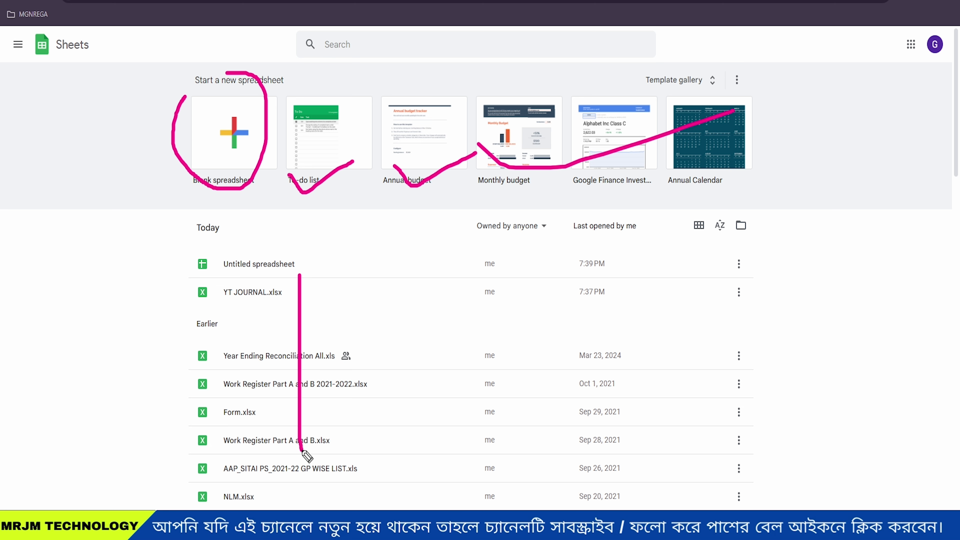
key("e")
mouse_move(163, 176)
left_mouse_down()
mouse_move(278, 199)
mouse_move(183, 94)
mouse_move(182, 178)
left_mouse_up()
key("Escape")
left_click(235, 121)
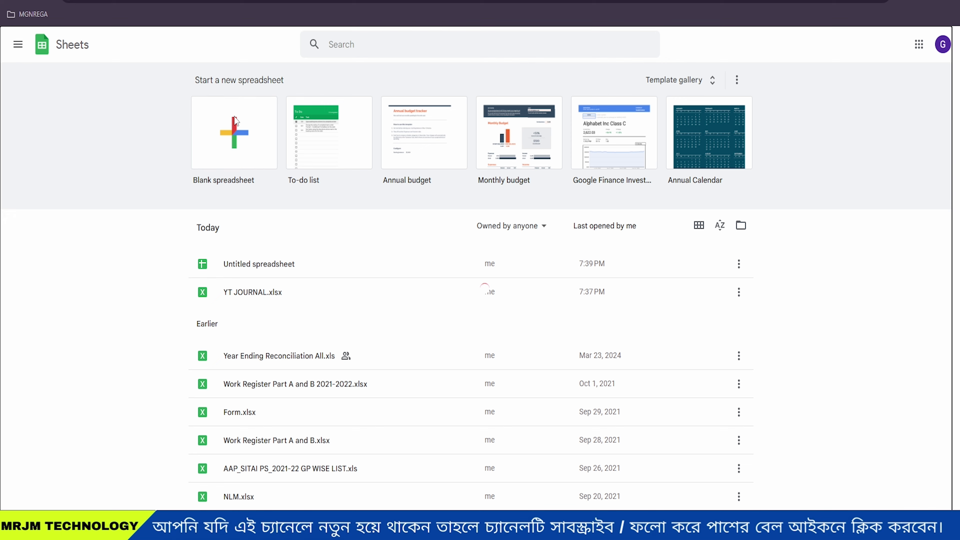
Step: Start importing a file into the new untitled spreadsheet
key("e")
mouse_move(87, 208)
left_mouse_down()
mouse_move(221, 195)
mouse_move(334, 136)
left_mouse_up()
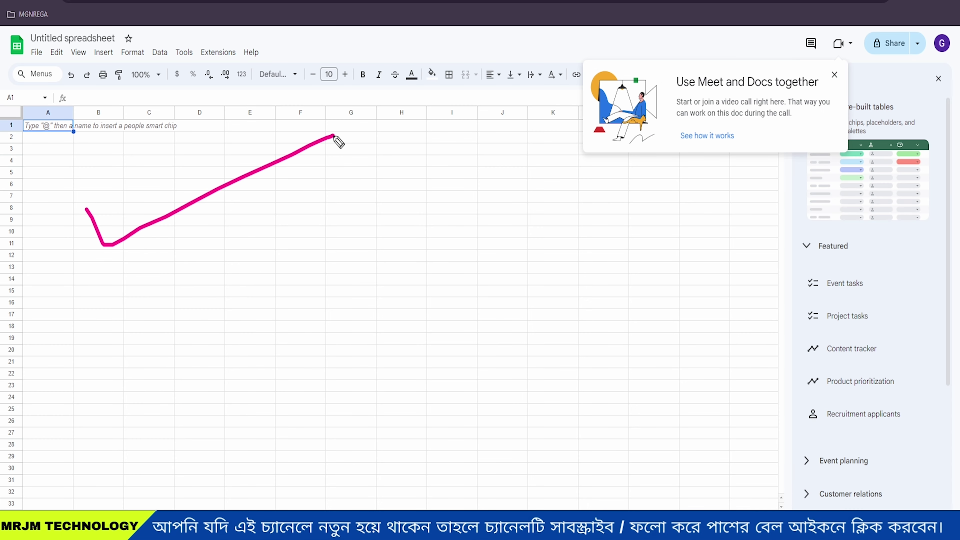
mouse_move(22, 57)
left_mouse_down()
mouse_move(48, 70)
mouse_move(25, 61)
left_mouse_up()
key("Escape")
left_click(36, 55)
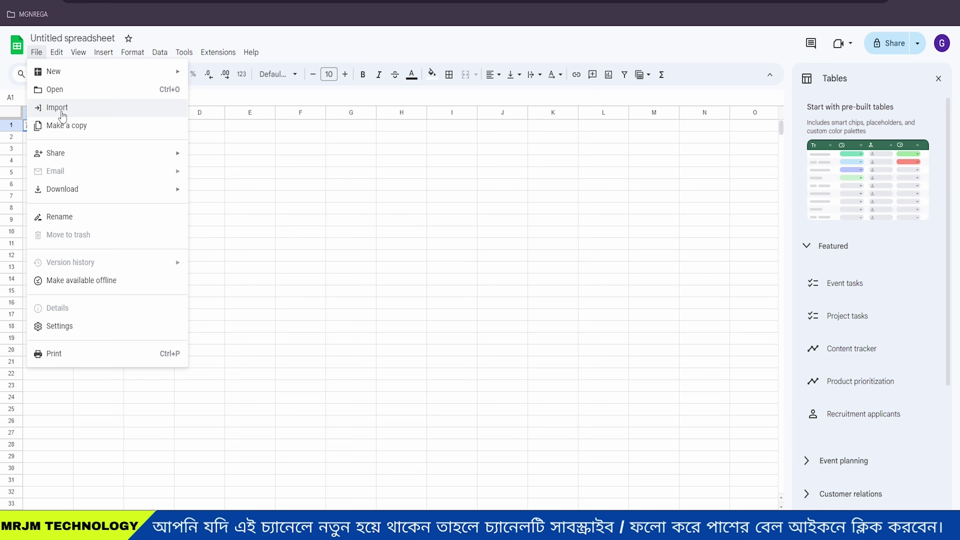
left_click(61, 110)
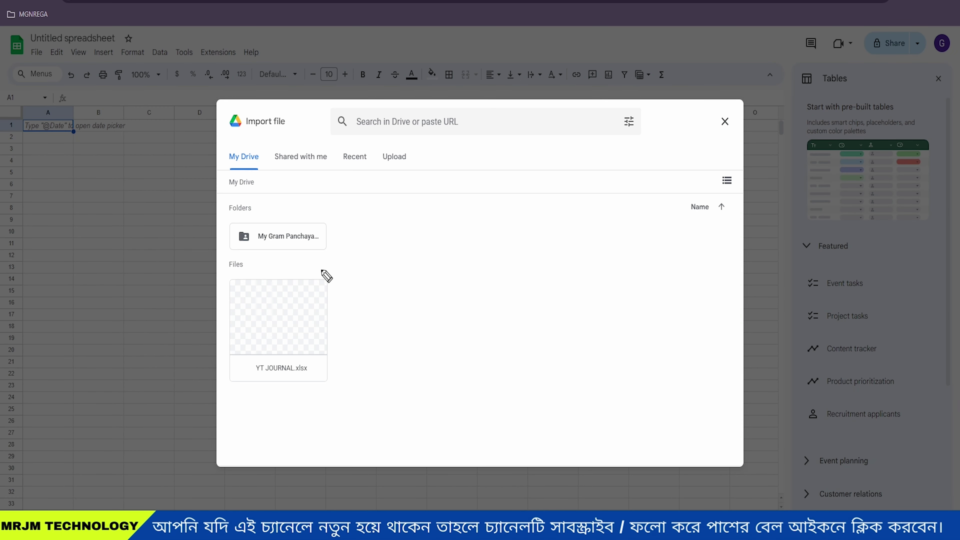
Step: Switch the import source from My Drive to Upload
mouse_move(238, 182)
left_mouse_down()
mouse_move(229, 138)
mouse_move(212, 153)
left_mouse_up()
mouse_move(270, 172)
left_mouse_down()
mouse_move(304, 179)
mouse_move(331, 144)
mouse_move(351, 174)
mouse_move(407, 142)
mouse_move(389, 175)
left_mouse_up()
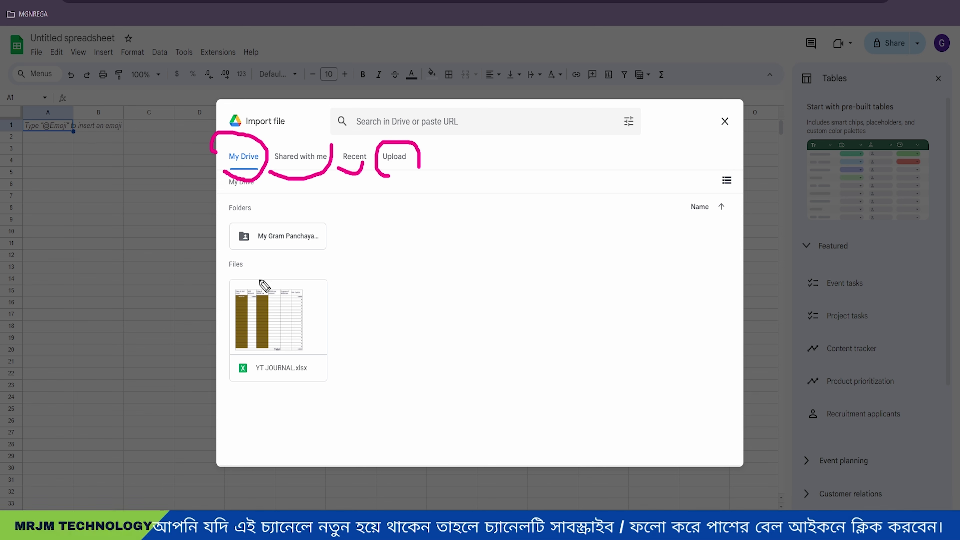
left_click_drag(246, 212, 263, 299)
left_click_drag(262, 359, 329, 331)
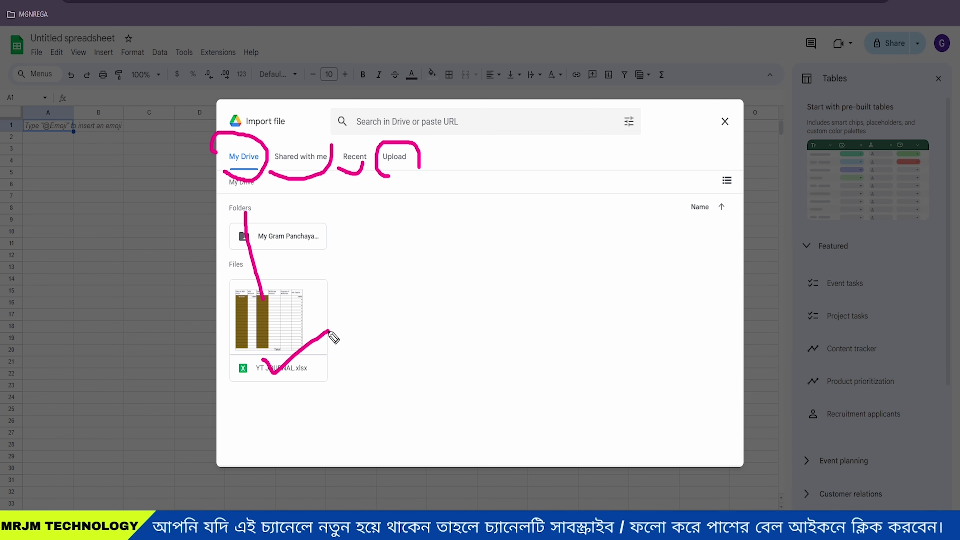
mouse_move(251, 334)
left_mouse_down()
mouse_move(266, 342)
mouse_move(328, 301)
left_mouse_up()
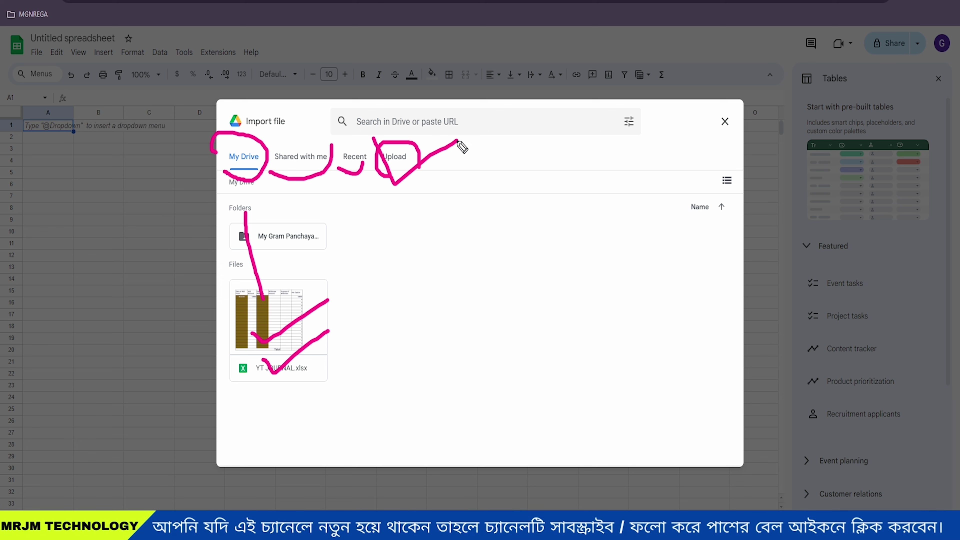
key("Escape")
left_click(404, 166)
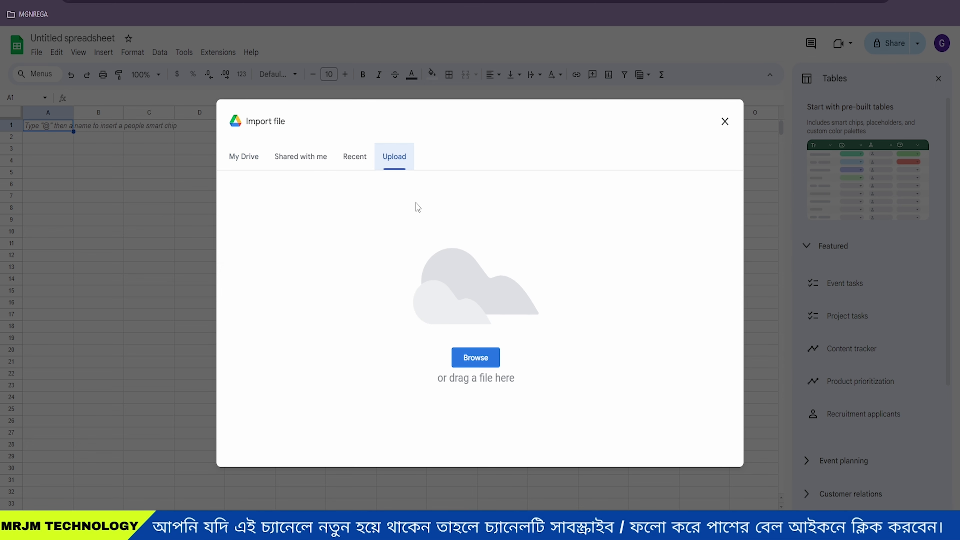
Step: Upload the OpenDocument spreadsheet YT JOURNAL (1) from the computer for import
mouse_move(426, 339)
left_mouse_down()
mouse_move(537, 390)
mouse_move(538, 338)
left_mouse_up()
key("Escape")
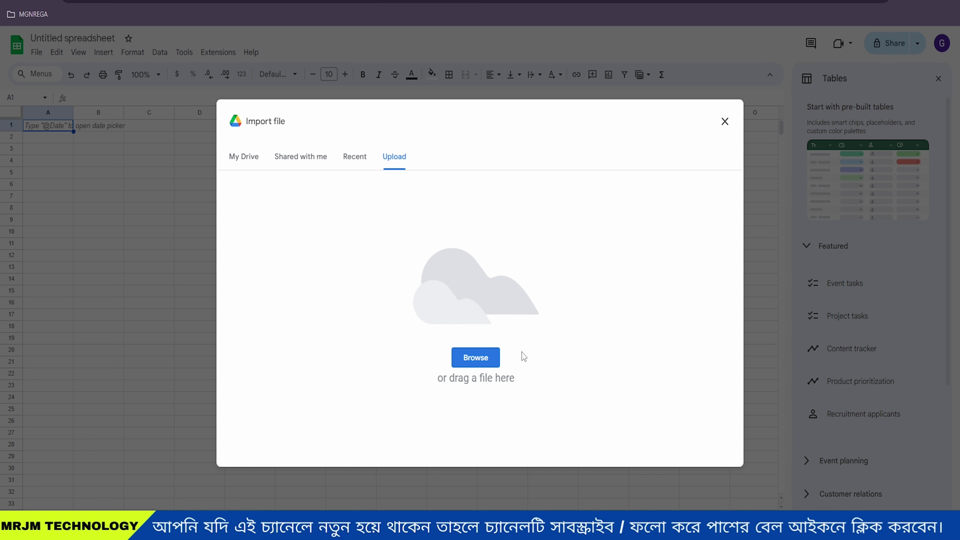
left_click(489, 363)
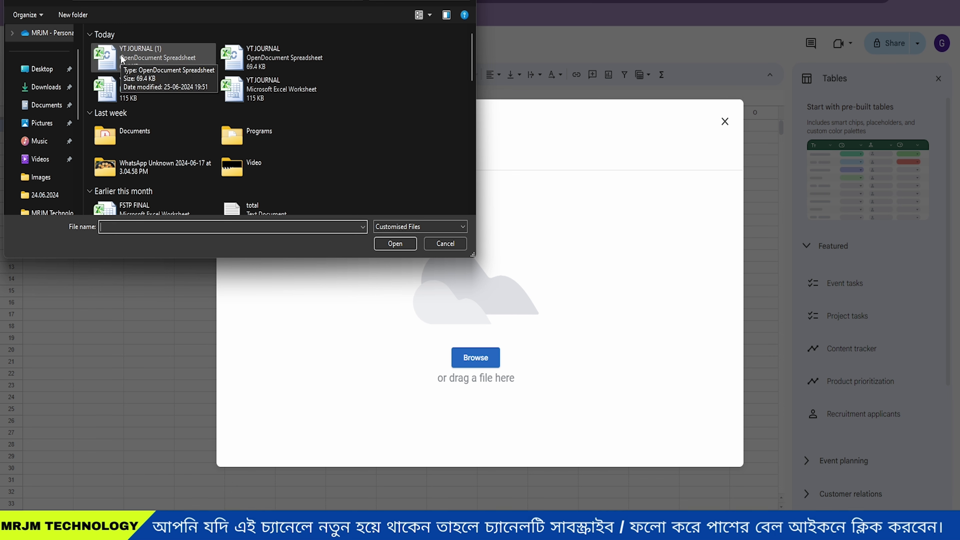
left_click(144, 56)
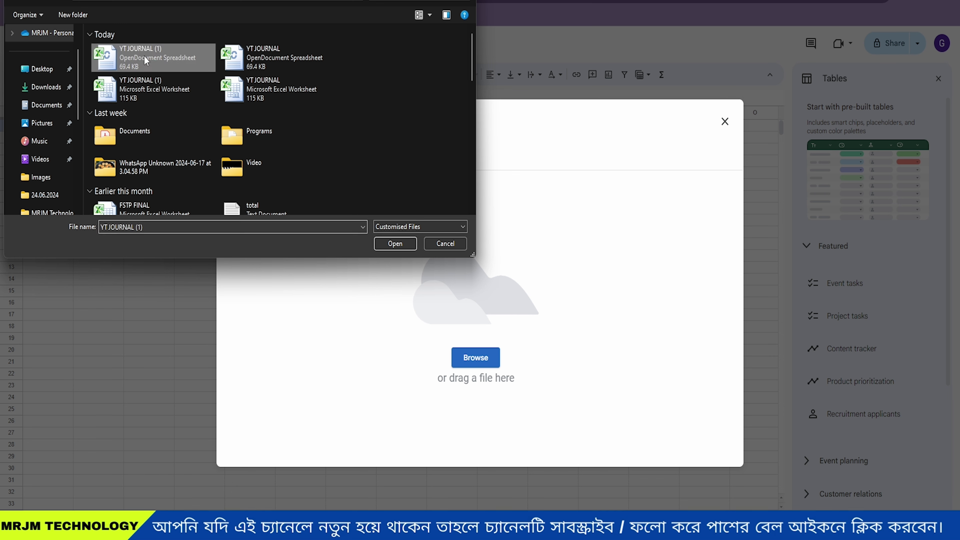
mouse_move(410, 261)
left_mouse_down()
mouse_move(363, 231)
mouse_move(372, 215)
mouse_move(456, 196)
left_mouse_up()
key("Return")
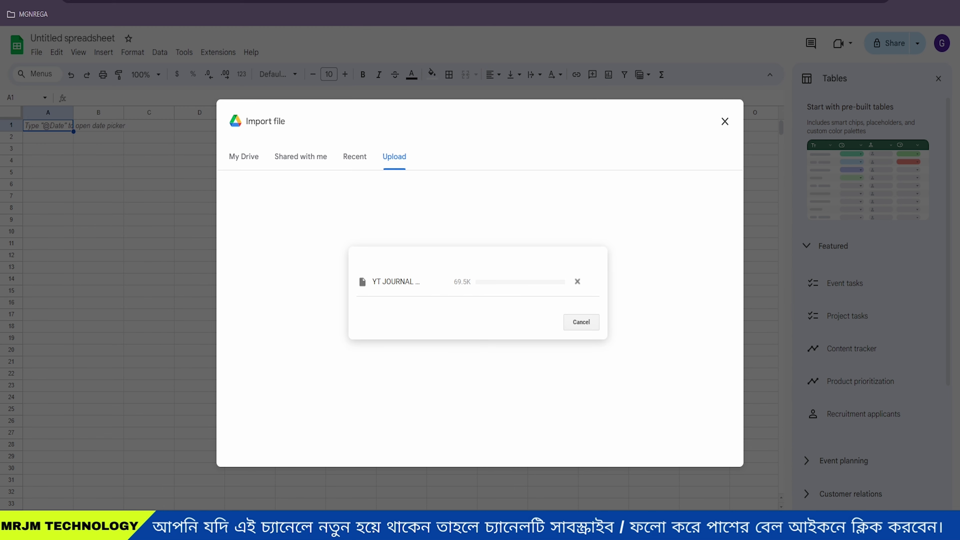
Step: Import the uploaded trading journal's data into the untitled spreadsheet
mouse_move(326, 274)
left_mouse_down()
mouse_move(420, 401)
mouse_move(471, 210)
mouse_move(382, 242)
left_mouse_up()
mouse_move(293, 346)
left_mouse_down()
mouse_move(435, 289)
mouse_move(372, 285)
mouse_move(361, 327)
mouse_move(401, 260)
mouse_move(350, 282)
mouse_move(487, 250)
mouse_move(499, 239)
left_mouse_up()
mouse_move(541, 319)
left_mouse_down()
mouse_move(547, 328)
mouse_move(487, 388)
mouse_move(546, 336)
left_mouse_up()
left_click(529, 339)
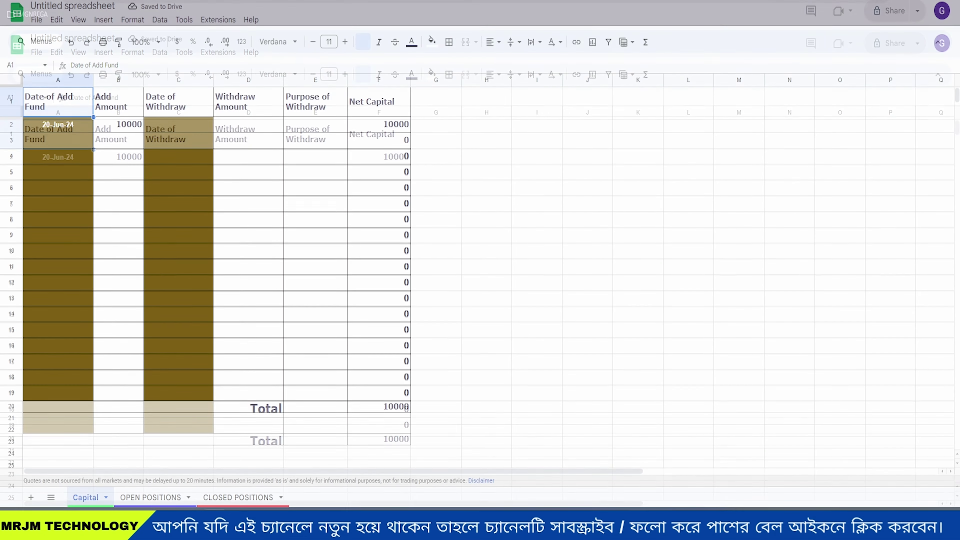
mouse_move(66, 457)
left_mouse_down()
mouse_move(142, 438)
mouse_move(159, 417)
left_mouse_up()
mouse_move(148, 456)
left_mouse_down()
mouse_move(234, 429)
mouse_move(296, 425)
left_mouse_up()
mouse_move(199, 305)
left_mouse_down()
mouse_move(223, 329)
mouse_move(410, 244)
left_mouse_up()
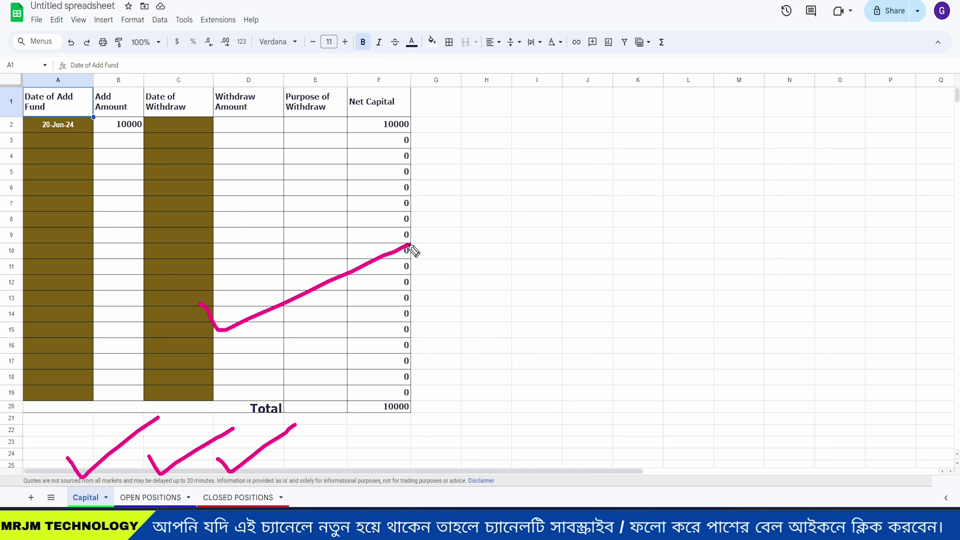
left_click_drag(370, 330, 517, 275)
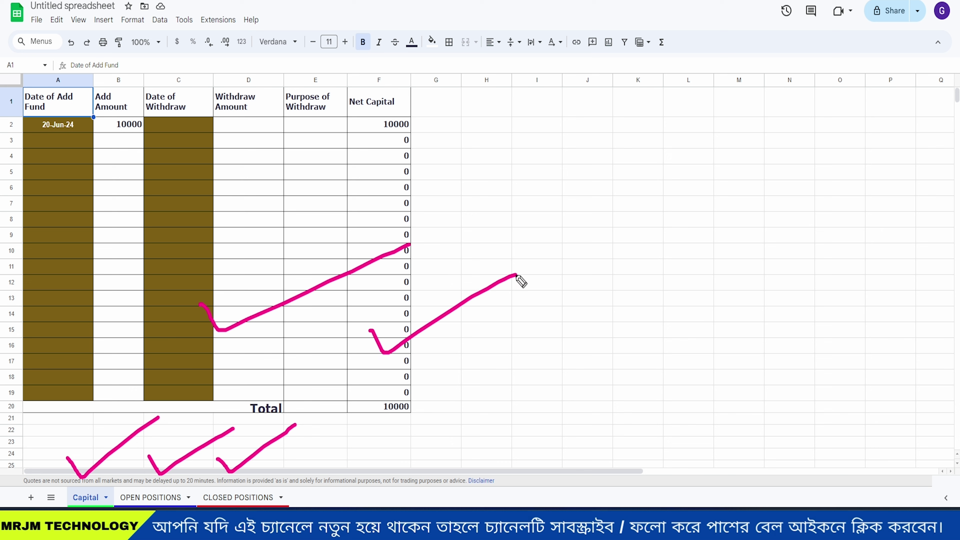
key("Escape")
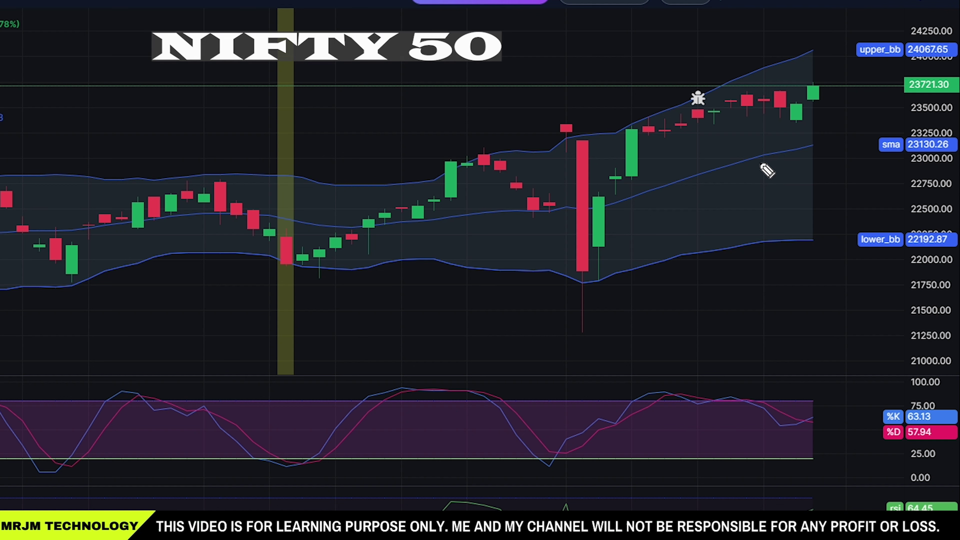
Step: Examine the NIFTY 50 chart's latest candle against the preceding highs and the price move since the highlighted candle
left_click_drag(760, 164, 804, 125)
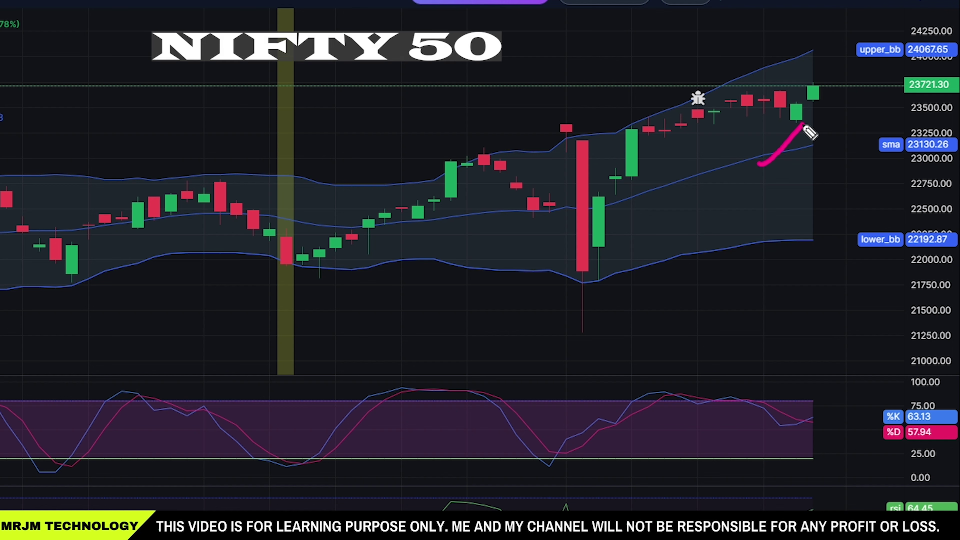
mouse_move(804, 126)
left_mouse_down()
mouse_move(805, 136)
mouse_move(808, 103)
mouse_move(784, 124)
left_mouse_up()
mouse_move(643, 148)
left_mouse_down()
mouse_move(698, 143)
mouse_move(789, 100)
mouse_move(658, 132)
left_mouse_up()
left_click_drag(765, 188, 790, 133)
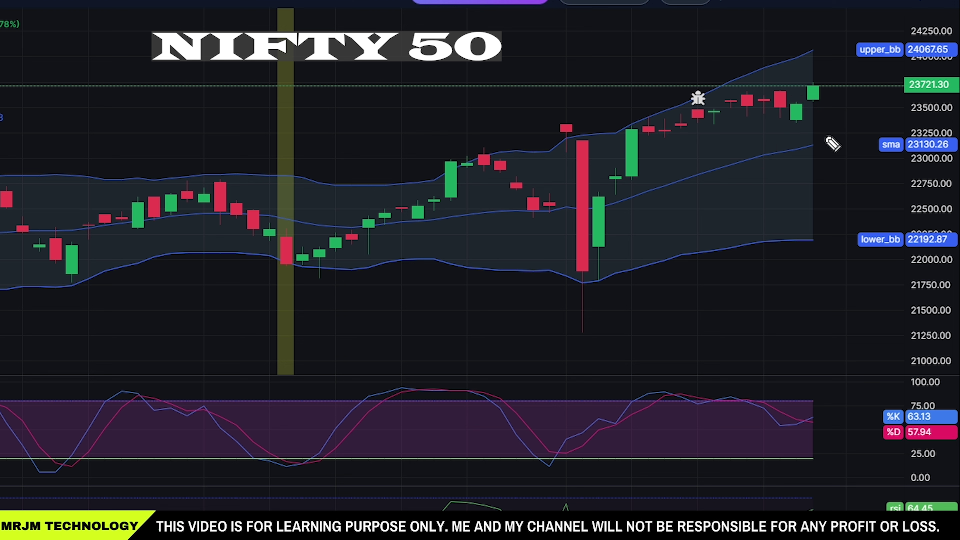
mouse_move(801, 108)
left_mouse_down()
mouse_move(830, 109)
mouse_move(808, 71)
mouse_move(799, 107)
left_mouse_up()
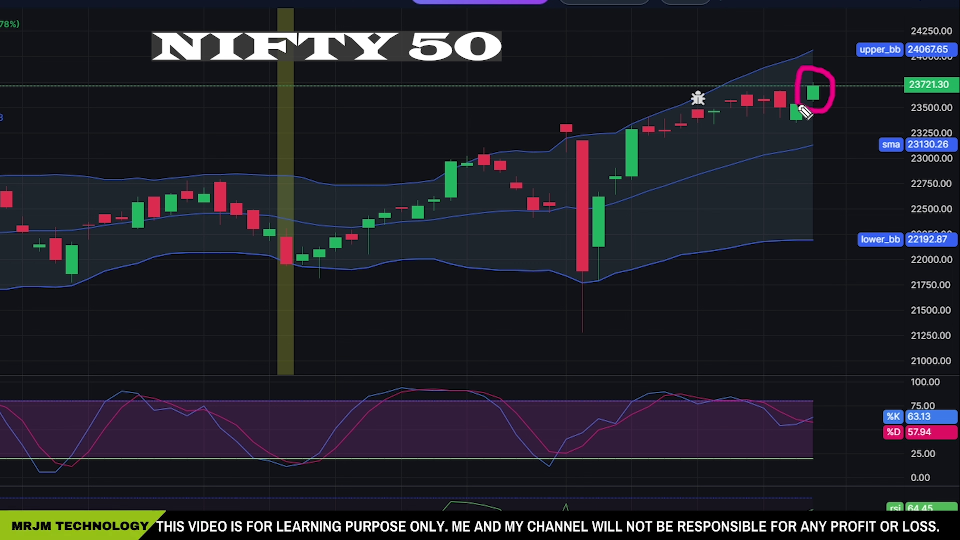
left_click_drag(635, 93, 686, 95)
mouse_move(743, 97)
left_mouse_down()
mouse_move(816, 95)
mouse_move(808, 125)
mouse_move(818, 98)
left_mouse_up()
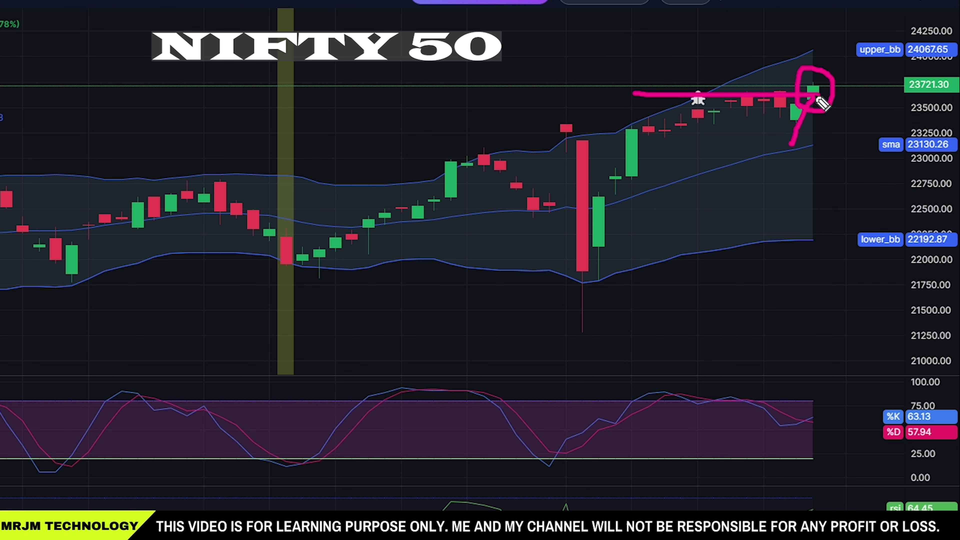
mouse_move(333, 247)
left_mouse_down()
mouse_move(304, 242)
mouse_move(336, 259)
mouse_move(757, 52)
left_mouse_up()
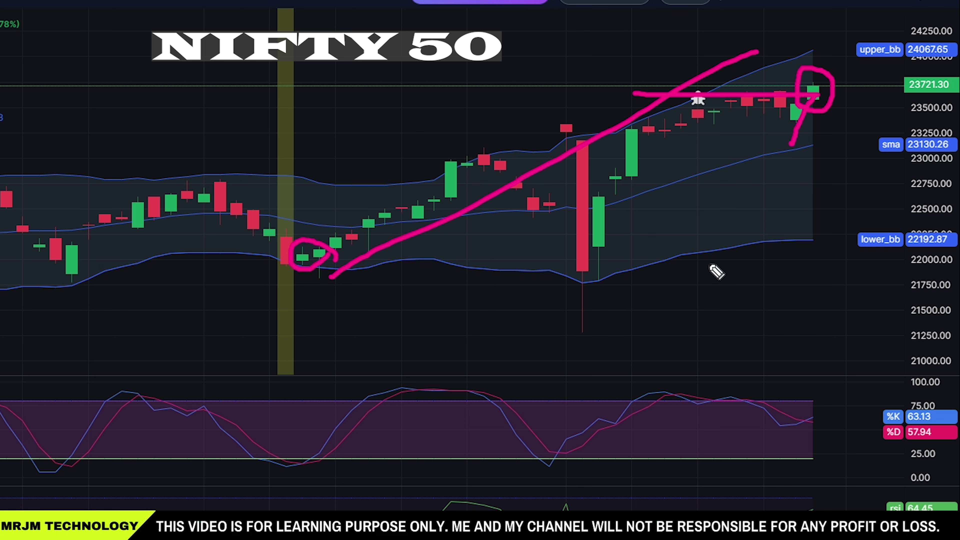
left_click_drag(711, 233, 805, 118)
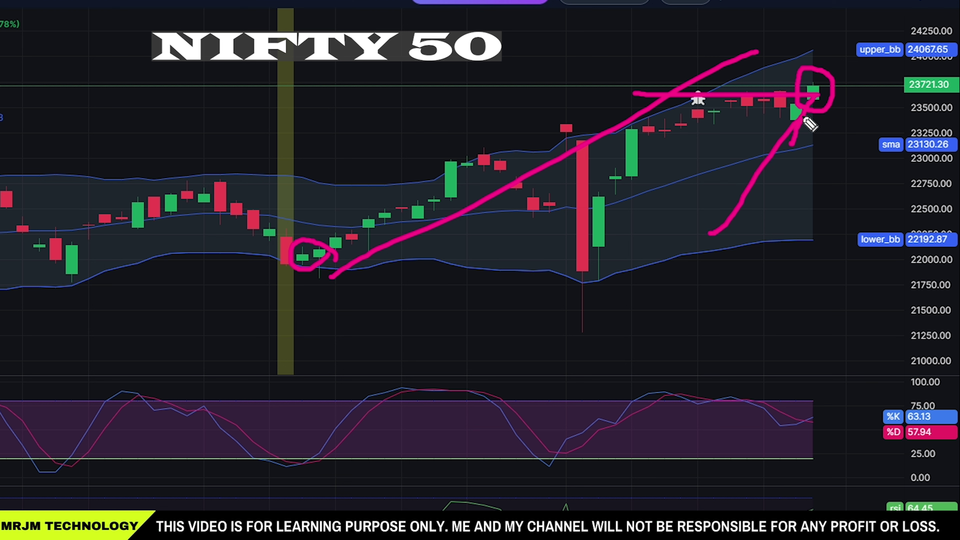
key("Delete")
Step: Examine the cluster of small candles just before the latest NIFTY 50 candles and the possible price direction
mouse_move(652, 141)
left_mouse_down()
mouse_move(788, 100)
mouse_move(674, 123)
left_mouse_up()
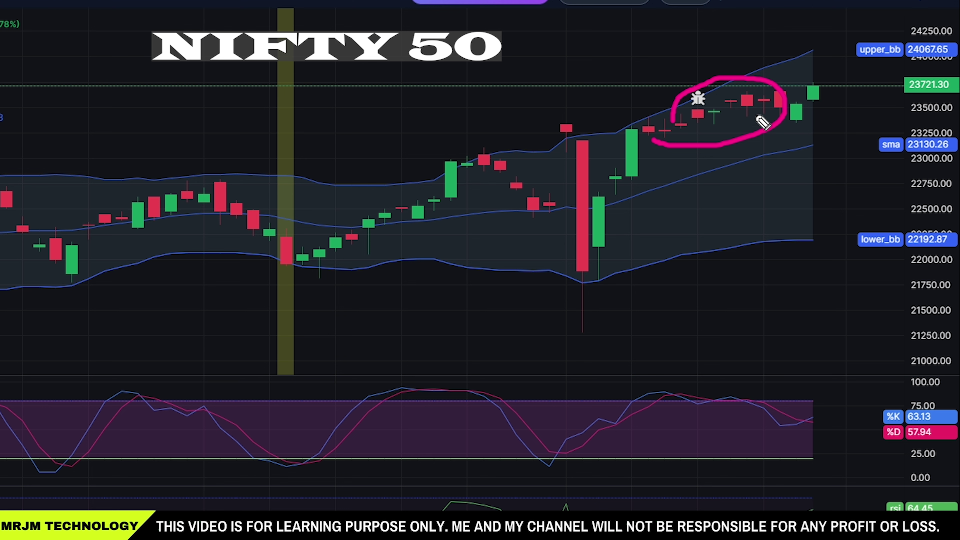
mouse_move(665, 132)
left_mouse_down()
mouse_move(742, 101)
mouse_move(803, 152)
left_mouse_up()
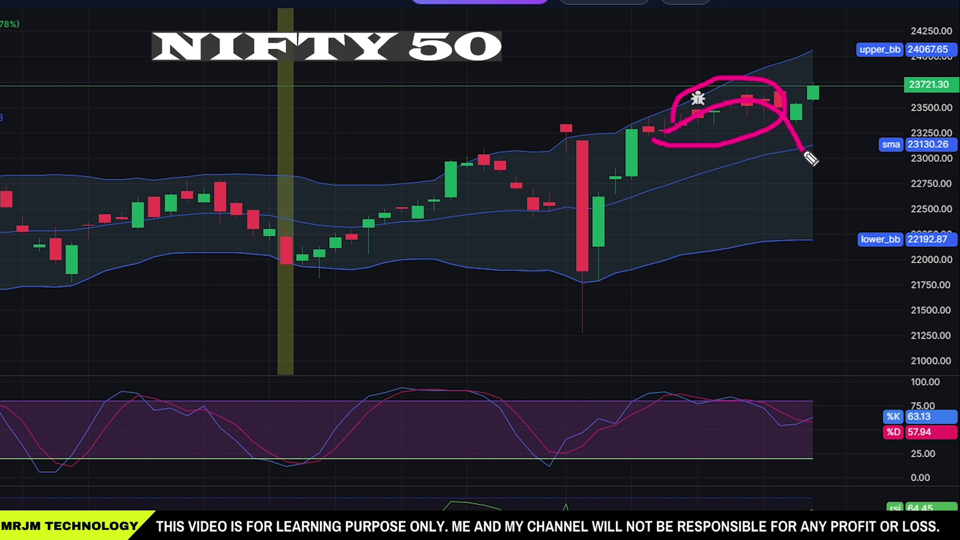
left_click_drag(756, 185, 797, 138)
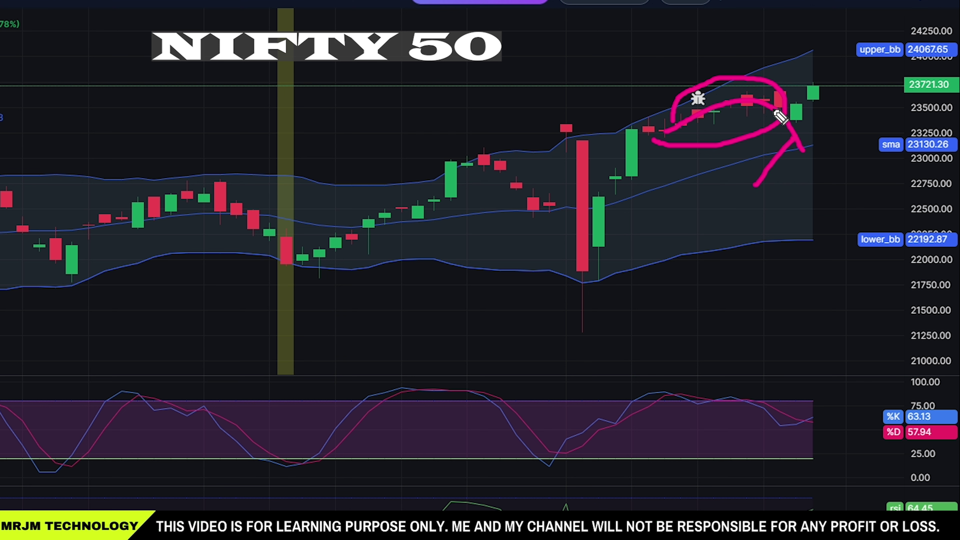
left_click_drag(796, 138, 858, 92)
left_click_drag(723, 112, 858, 93)
mouse_move(862, 48)
left_mouse_down()
mouse_move(858, 37)
mouse_move(814, 62)
mouse_move(862, 44)
mouse_move(884, 102)
left_mouse_up()
mouse_move(803, 57)
left_mouse_down()
mouse_move(857, 42)
mouse_move(885, 105)
left_mouse_up()
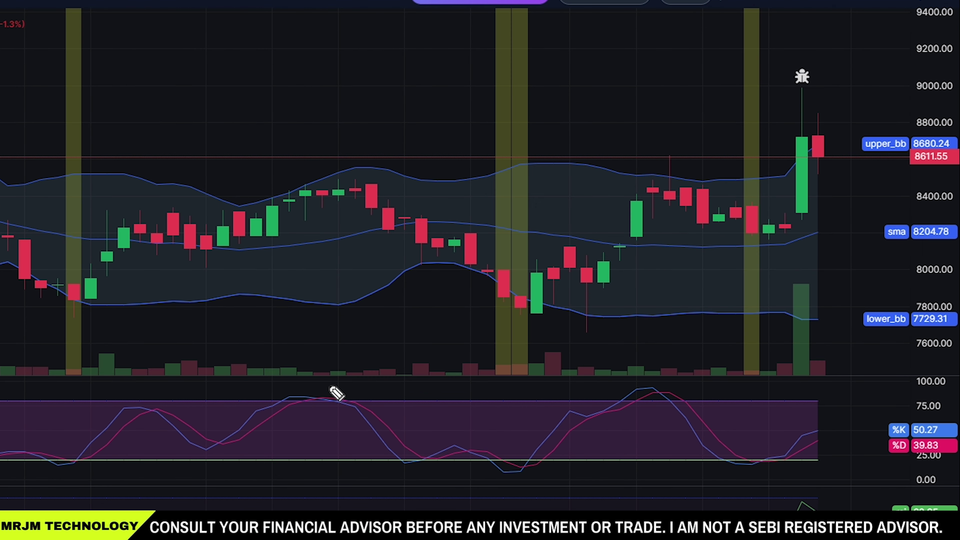
Step: Mark the last highlighted candle, the stochastic dip beneath it and the following rise on the BAJAJHLDNG chart, clearing the marks when done
mouse_move(738, 224)
left_mouse_down()
mouse_move(757, 482)
mouse_move(771, 453)
left_mouse_up()
left_click_drag(691, 338, 748, 245)
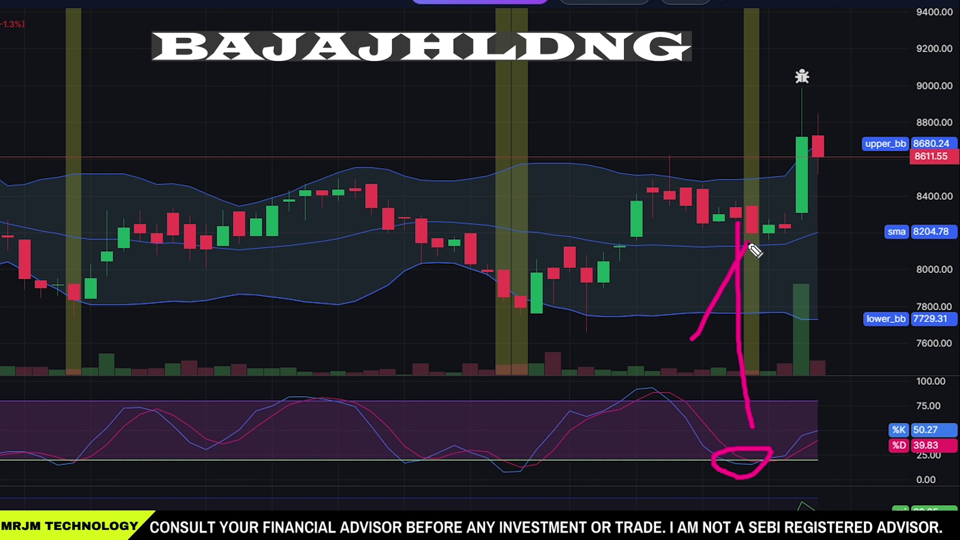
mouse_move(738, 223)
left_mouse_down()
mouse_move(771, 253)
mouse_move(813, 165)
left_mouse_up()
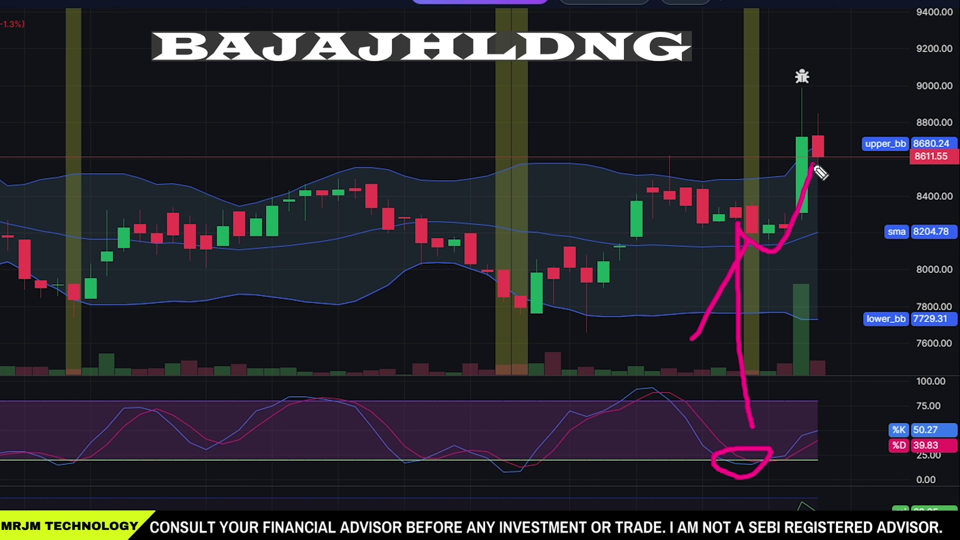
key("Escape")
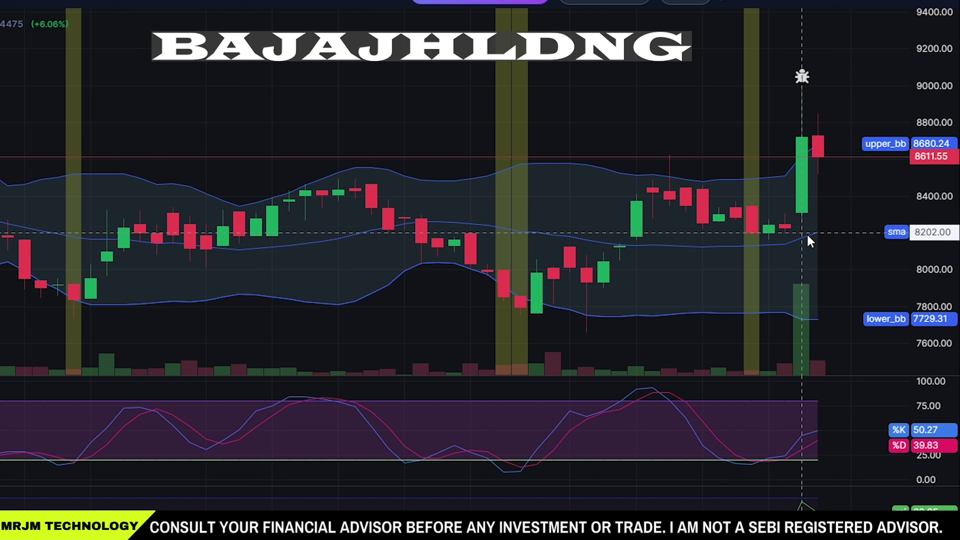
Step: Measure the BAJAJHLDNG rise from the SMA level to the tall green candle's high and mark the upward move with tick strokes
left_click(801, 233, "shift")
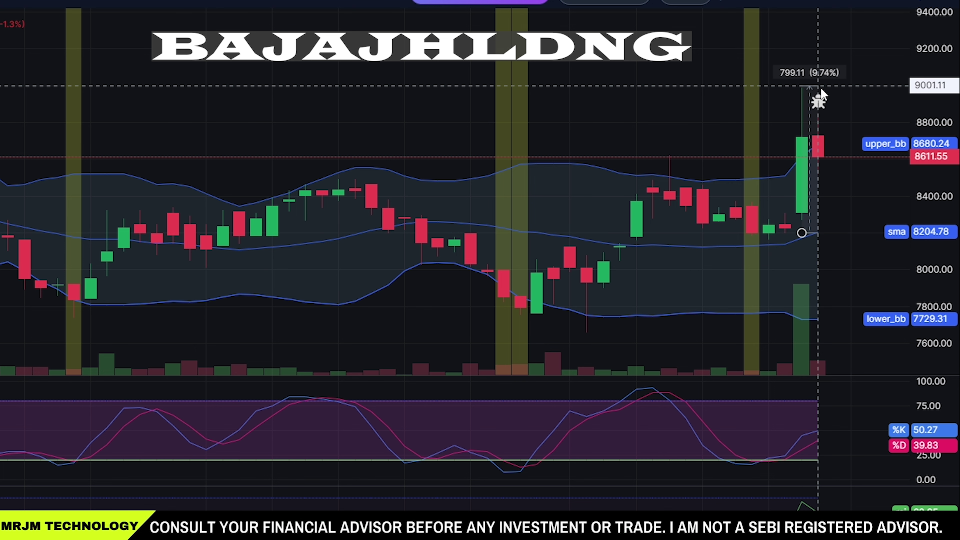
left_click(818, 86)
key("ctrl+2")
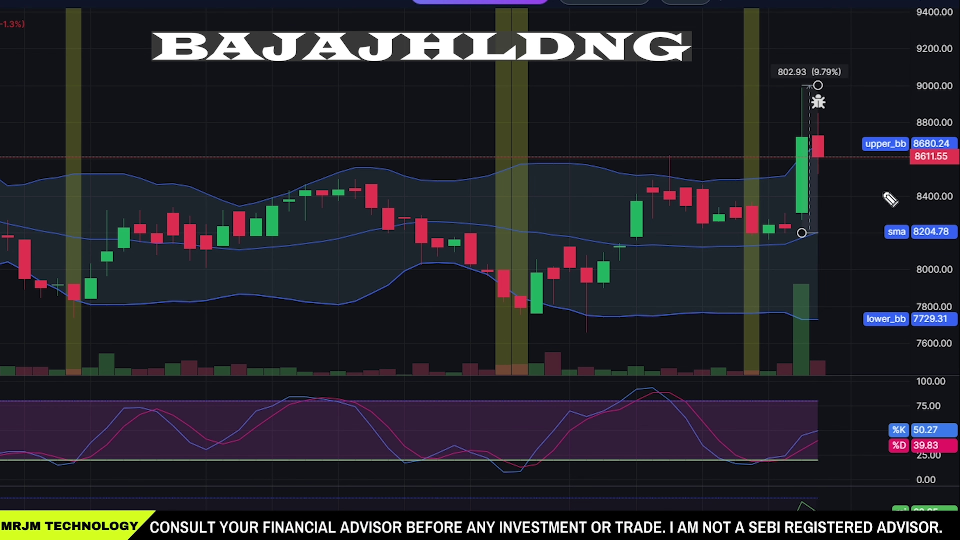
left_click_drag(718, 169, 741, 194)
mouse_move(804, 158)
left_mouse_down()
mouse_move(811, 145)
mouse_move(797, 183)
mouse_move(879, 154)
left_mouse_up()
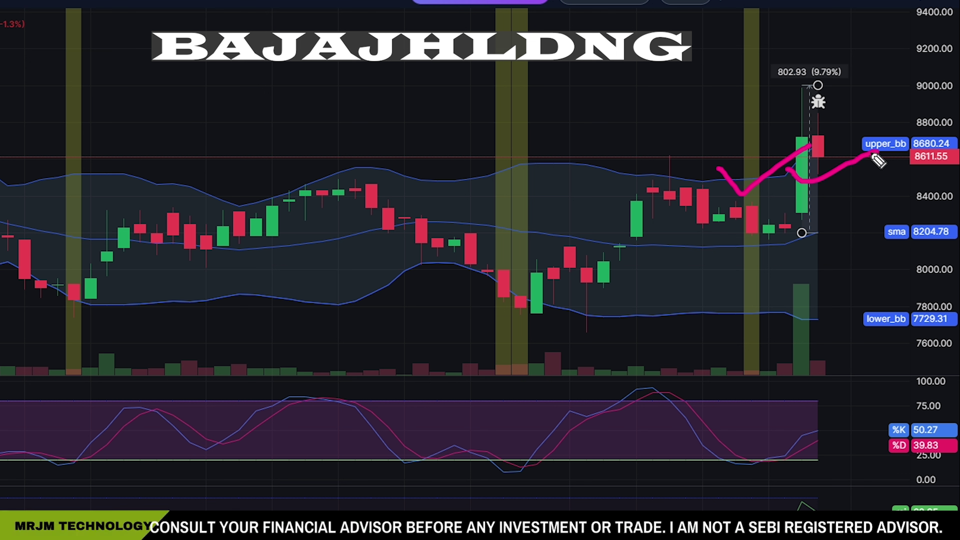
left_click_drag(748, 223, 864, 144)
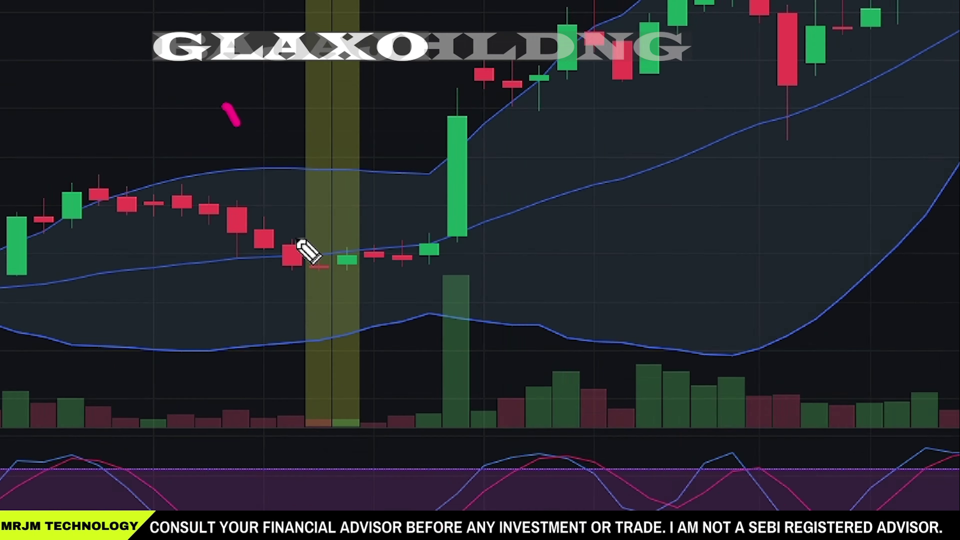
Step: Mark the GLAXO chart's highlighted candles, the stochastic dip under the latest one and the upward moves with ticks, an arrow and a circle
left_click_drag(306, 251, 454, 188)
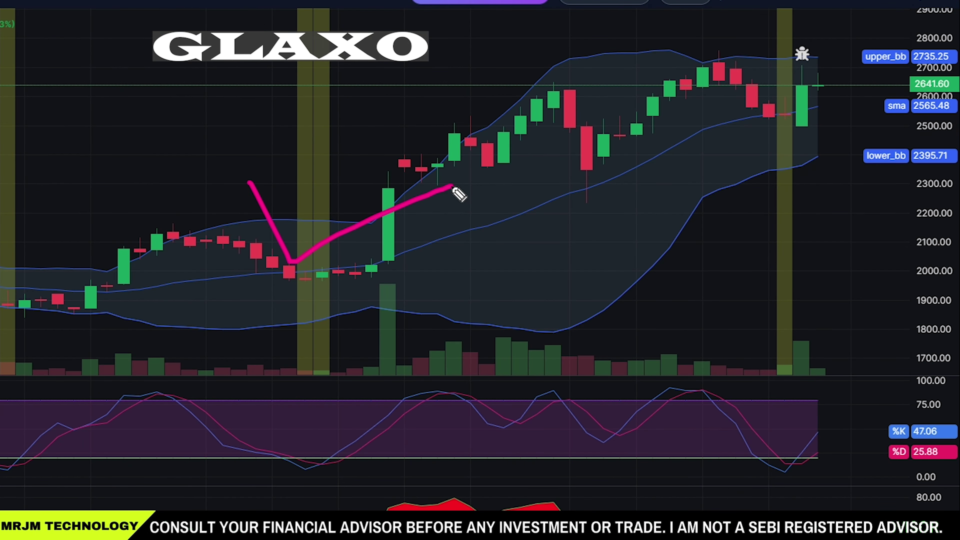
mouse_move(752, 309)
left_mouse_down()
mouse_move(779, 155)
mouse_move(801, 239)
left_mouse_up()
mouse_move(811, 456)
left_mouse_down()
mouse_move(752, 478)
mouse_move(809, 462)
left_mouse_up()
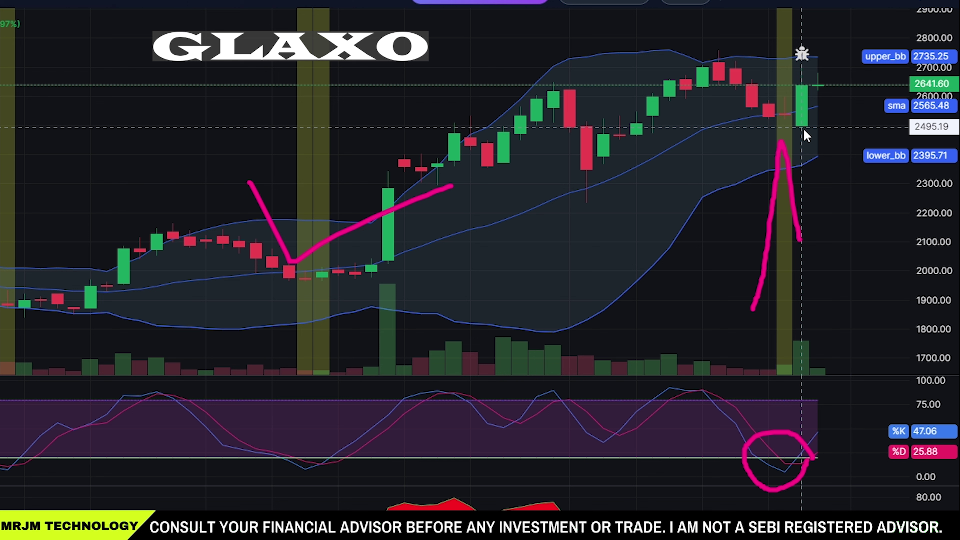
mouse_move(471, 206)
left_mouse_down()
mouse_move(635, 208)
mouse_move(667, 186)
left_mouse_up()
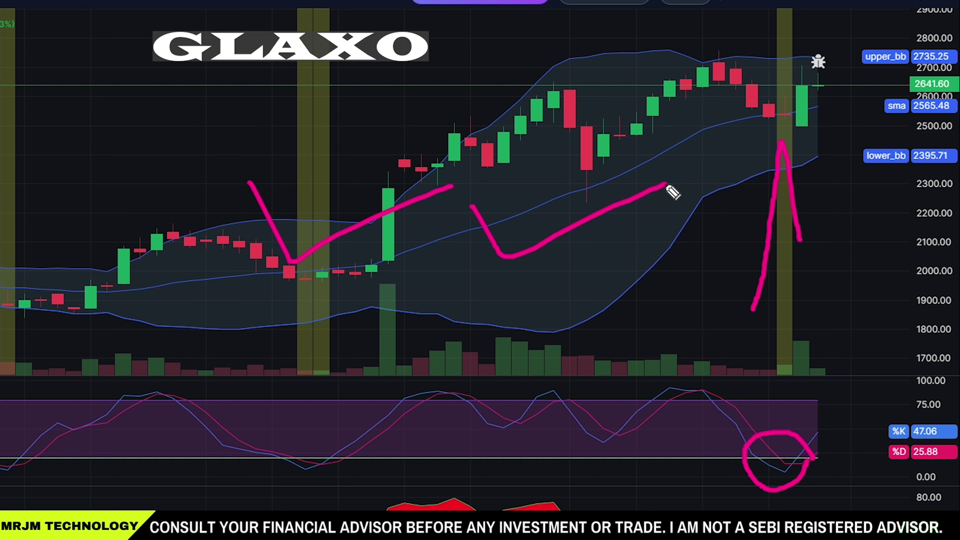
left_click_drag(572, 175, 683, 157)
mouse_move(631, 231)
left_mouse_down()
mouse_move(645, 253)
mouse_move(818, 163)
left_mouse_up()
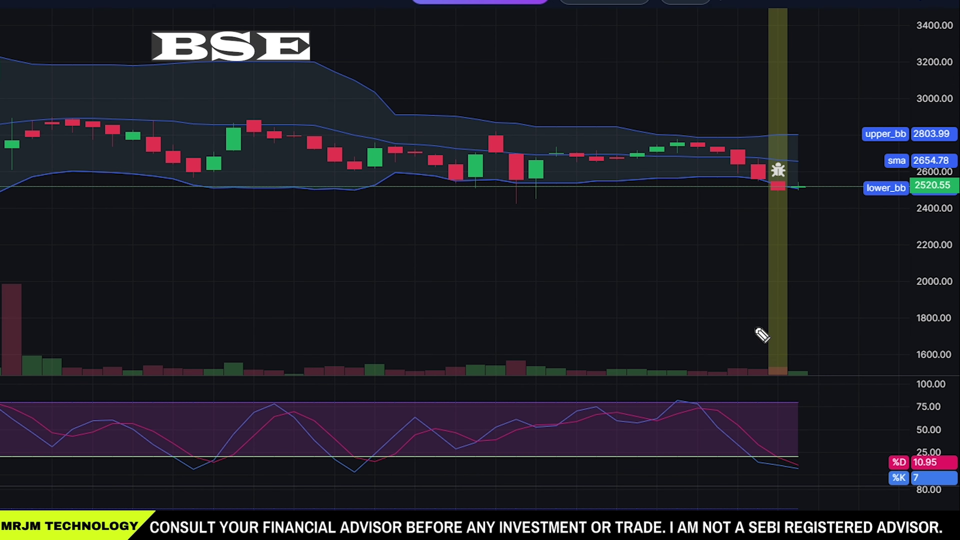
Step: Point out the highlighted candle on the BSE chart and circle the stochastic lines beneath it
left_click_drag(752, 326, 773, 205)
mouse_move(721, 170)
left_mouse_down()
mouse_move(743, 169)
mouse_move(806, 197)
left_mouse_up()
mouse_move(790, 312)
left_mouse_down()
mouse_move(789, 428)
mouse_move(765, 458)
mouse_move(813, 461)
mouse_move(772, 451)
left_mouse_up()
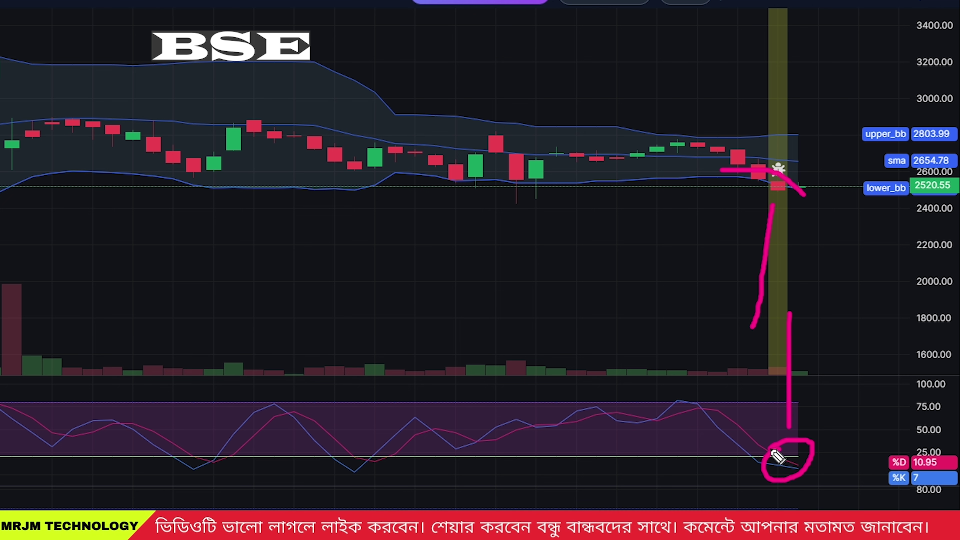
Step: Circle the newest BSE candle after the highlighted one and sketch a possible upward move from it
mouse_move(767, 204)
left_mouse_down()
mouse_move(825, 215)
mouse_move(788, 205)
left_mouse_up()
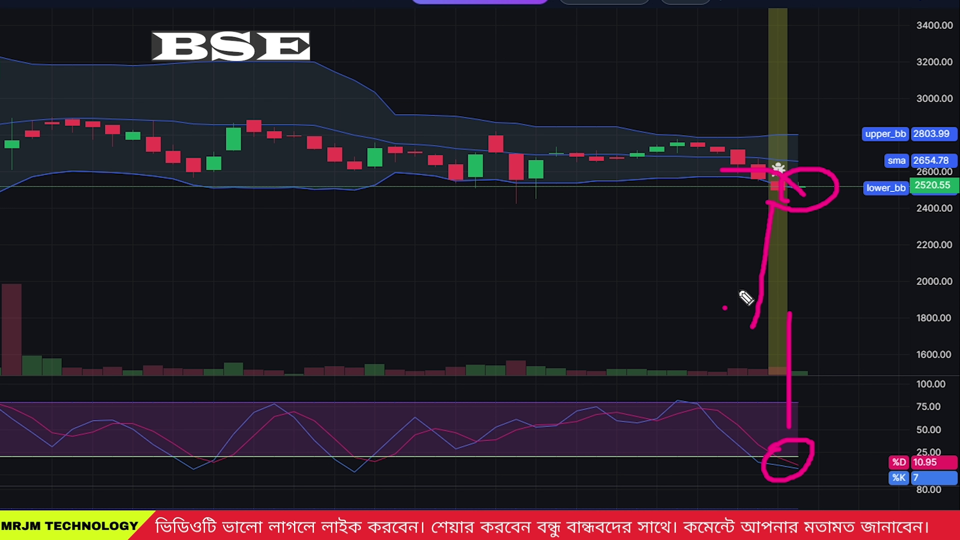
left_click_drag(724, 308, 796, 214)
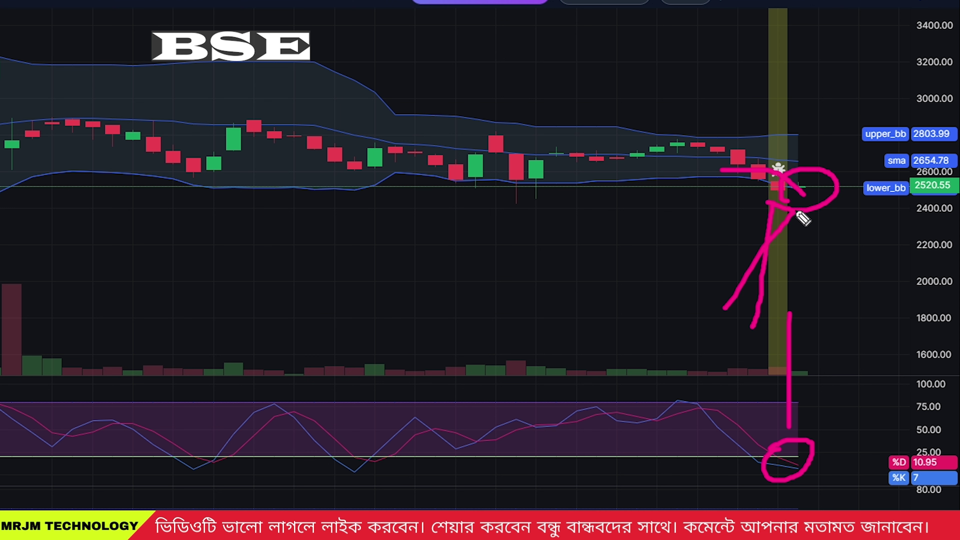
left_click_drag(799, 185, 851, 149)
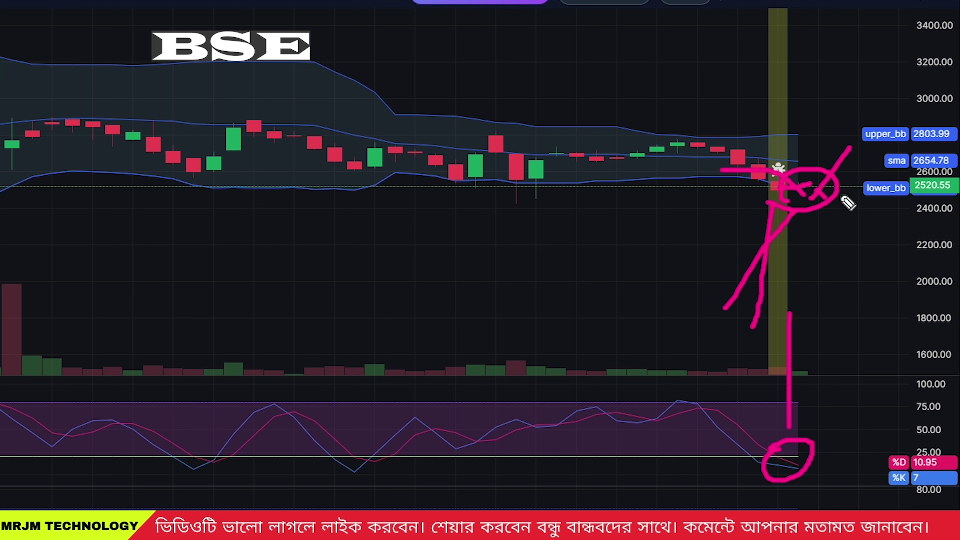
left_click_drag(818, 199, 875, 167)
Step: Clear the pen marks on the BSE chart and draw a large tick below the earlier candles
key("e")
mouse_move(465, 244)
left_mouse_down()
mouse_move(480, 270)
mouse_move(619, 219)
left_mouse_up()
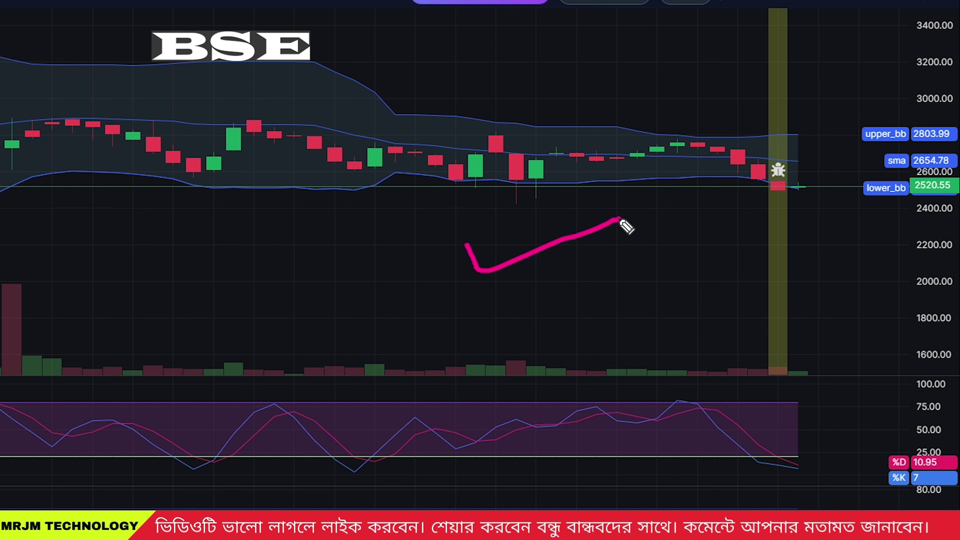
mouse_move(620, 218)
left_mouse_down()
mouse_move(699, 242)
mouse_move(721, 234)
left_mouse_up()
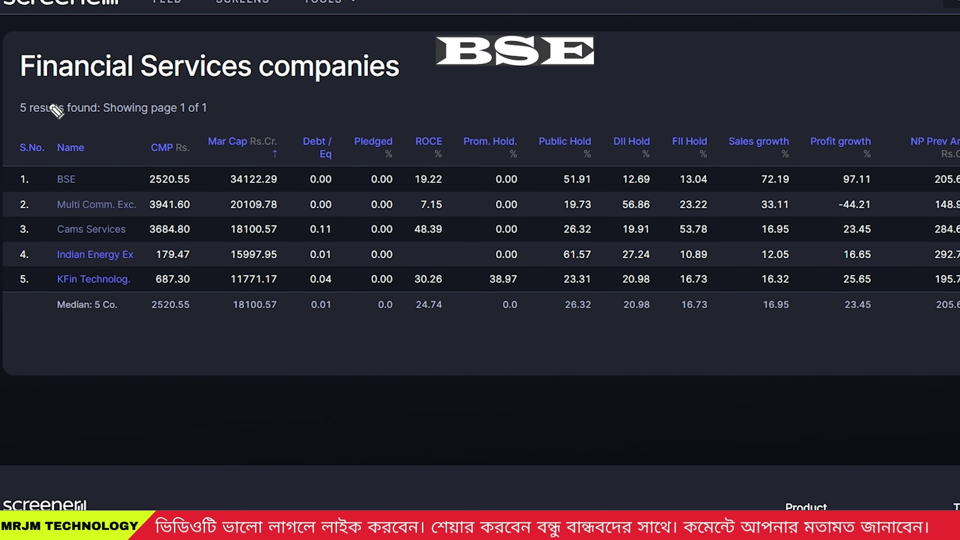
Step: On Screener's Financial Services companies page, underline the heading, tick BSE and mark its figures from CMP to promoter holding
left_click_drag(5, 80, 200, 88)
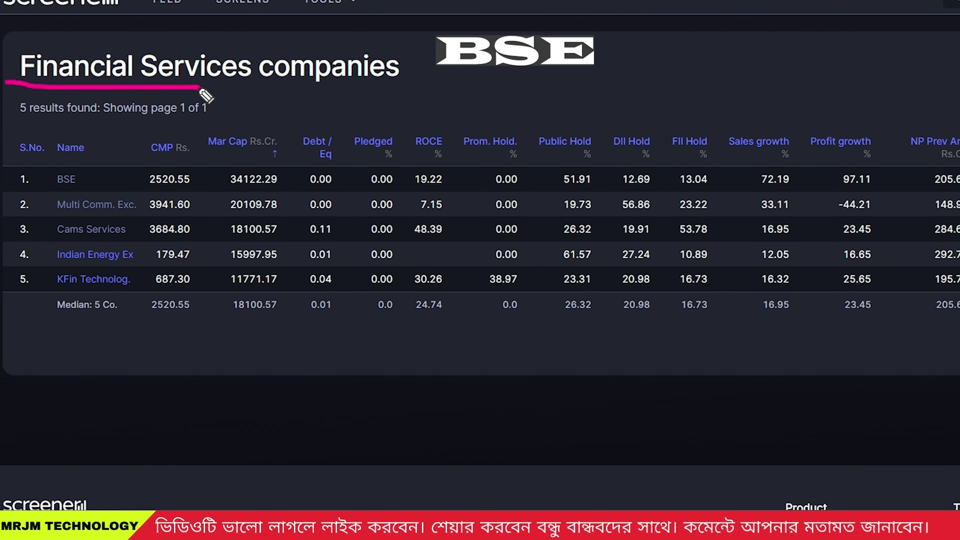
left_click_drag(1, 178, 94, 127)
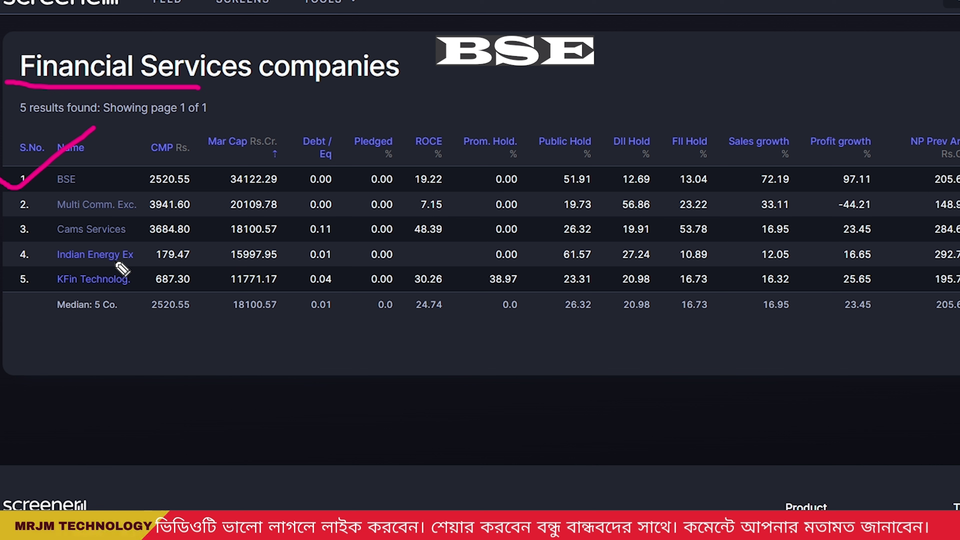
mouse_move(110, 186)
left_mouse_down()
mouse_move(176, 192)
mouse_move(210, 176)
mouse_move(227, 196)
mouse_move(261, 196)
mouse_move(296, 168)
mouse_move(337, 184)
mouse_move(383, 187)
mouse_move(454, 169)
mouse_move(531, 187)
mouse_move(495, 163)
left_mouse_up()
left_click(350, 186)
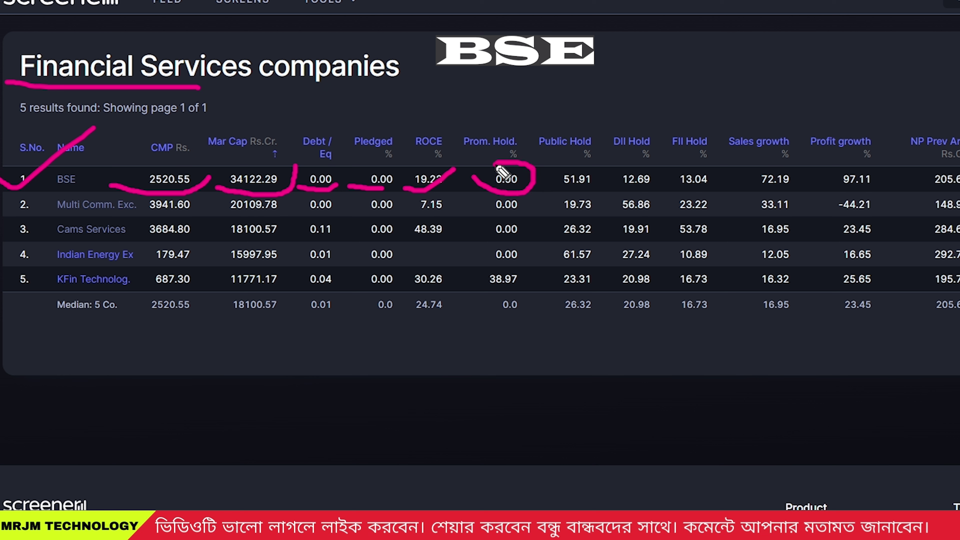
Step: Mark BSE's public, DII and FII holdings, sales and profit growth, and its NP Prev Ann and NP 12M figures
left_click_drag(545, 186, 605, 174)
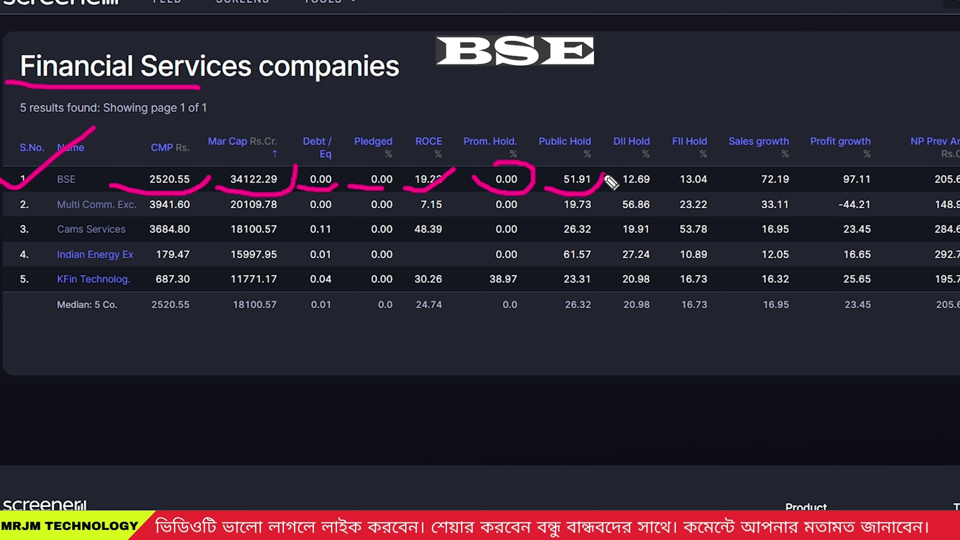
mouse_move(607, 186)
left_mouse_down()
mouse_move(721, 177)
mouse_move(768, 194)
mouse_move(805, 179)
mouse_move(866, 184)
mouse_move(887, 175)
left_mouse_up()
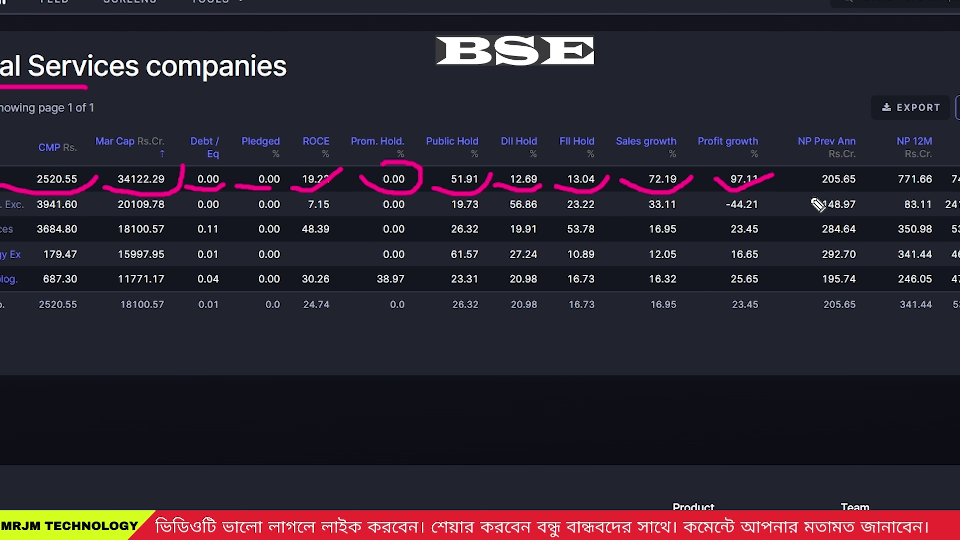
left_click_drag(798, 181, 863, 182)
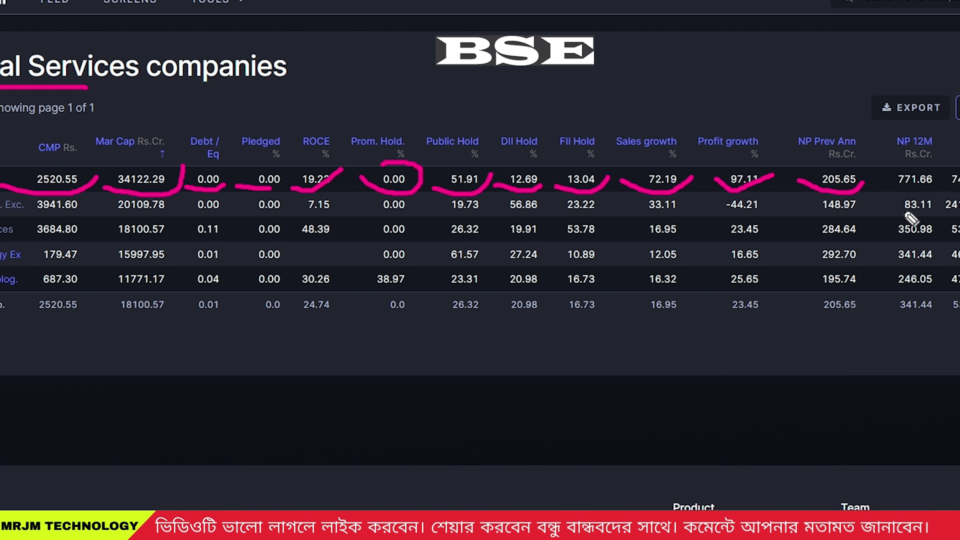
mouse_move(883, 184)
left_mouse_down()
mouse_move(922, 191)
mouse_move(938, 173)
left_mouse_up()
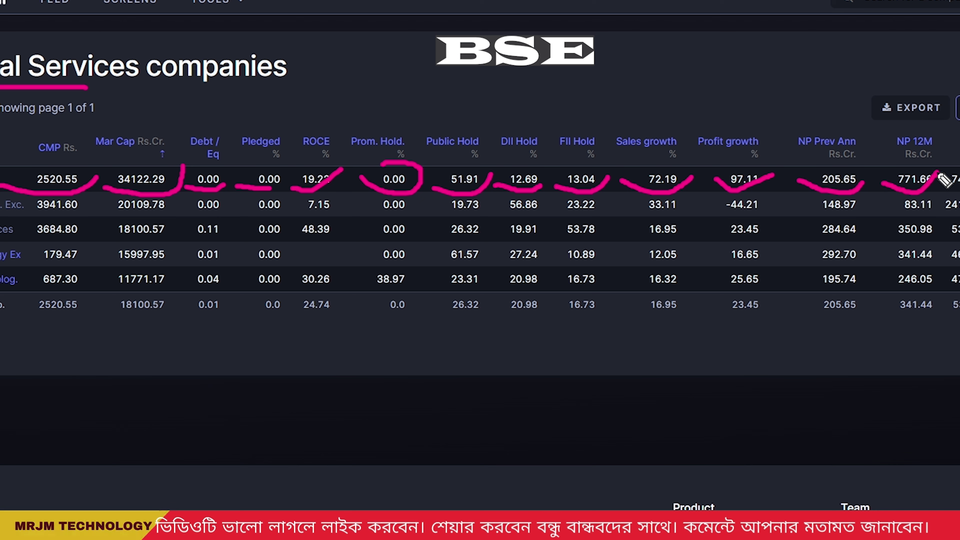
left_click_drag(277, 120, 483, 73)
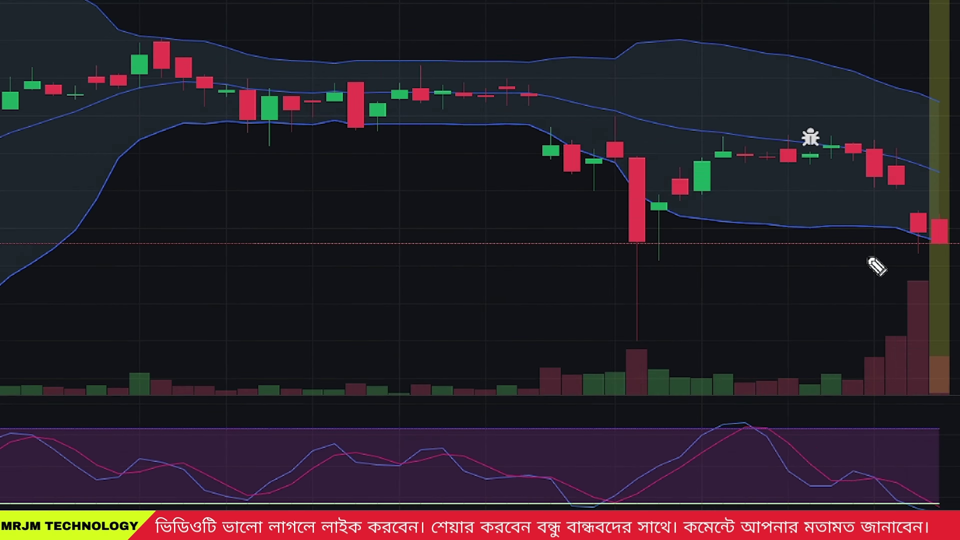
Step: Mark the latest red candles on the UJJIVANSFB chart, circle the stochastic low beneath them and sketch upward ticks
mouse_move(744, 258)
left_mouse_down()
mouse_move(819, 250)
mouse_move(830, 260)
left_mouse_up()
left_click_drag(747, 332, 801, 262)
mouse_move(812, 334)
left_mouse_down()
mouse_move(801, 446)
mouse_move(779, 467)
mouse_move(835, 469)
mouse_move(827, 467)
left_mouse_up()
left_click_drag(751, 265, 869, 276)
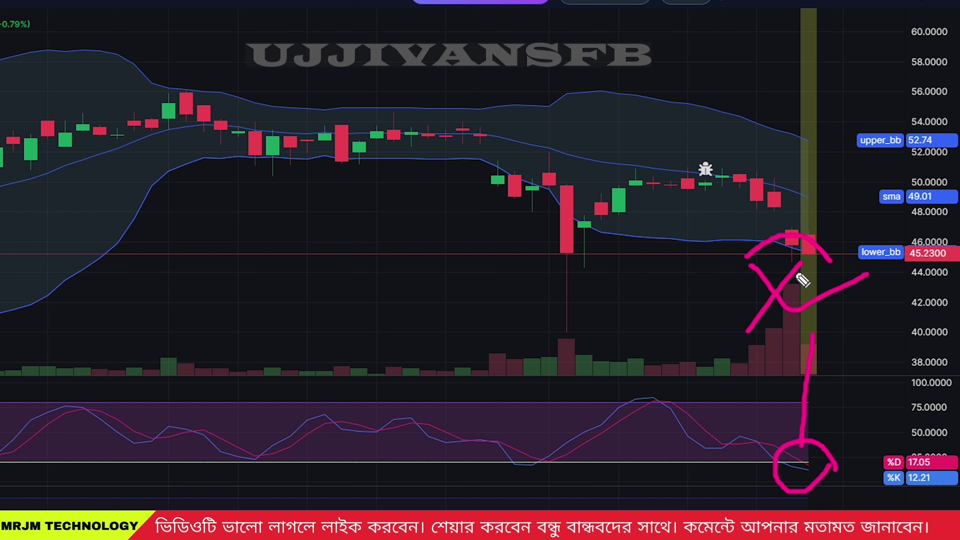
left_click_drag(786, 261, 883, 215)
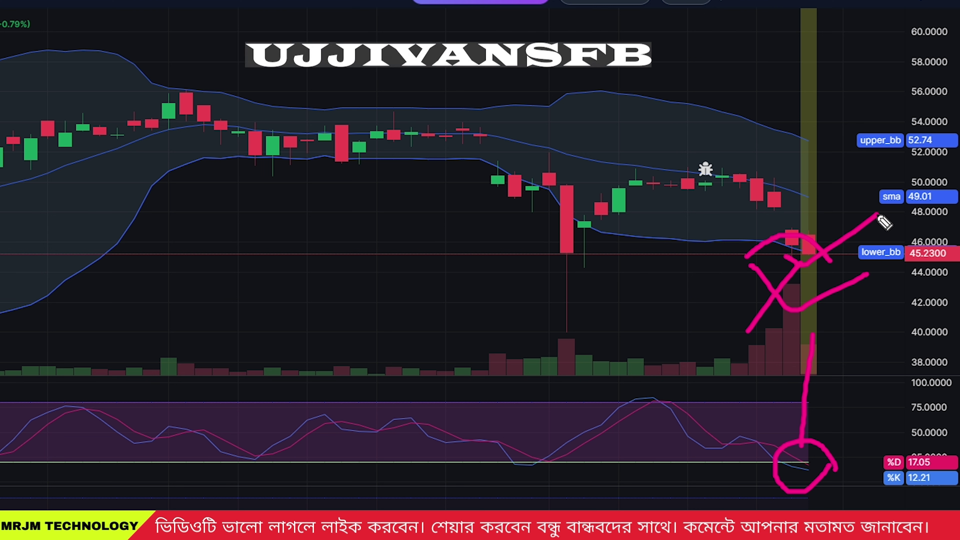
Step: Point to and encircle UJJIVANSFB's last red candle, and sketch a possible further fall with a cross beside it
left_click_drag(611, 355, 795, 267)
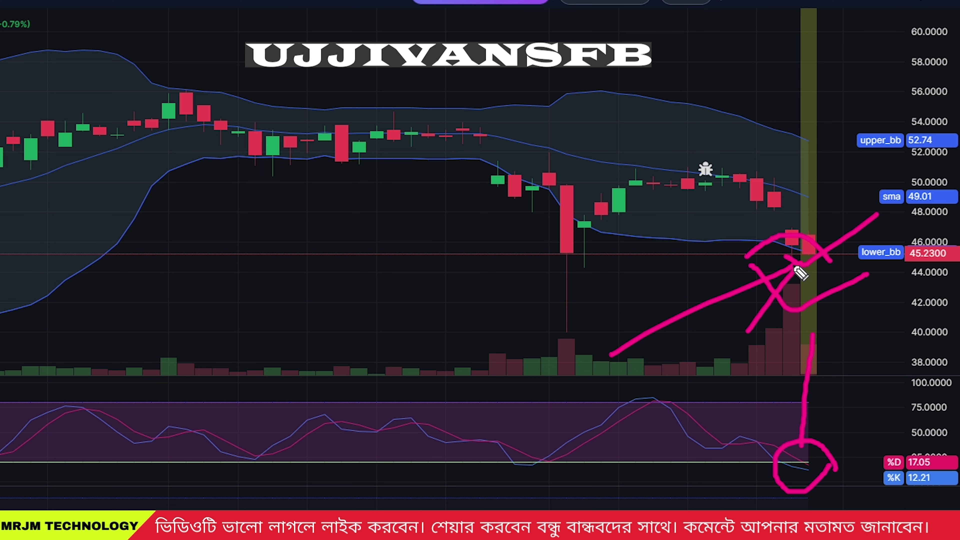
mouse_move(828, 266)
left_mouse_down()
mouse_move(795, 252)
mouse_move(837, 289)
mouse_move(812, 331)
mouse_move(796, 331)
left_mouse_up()
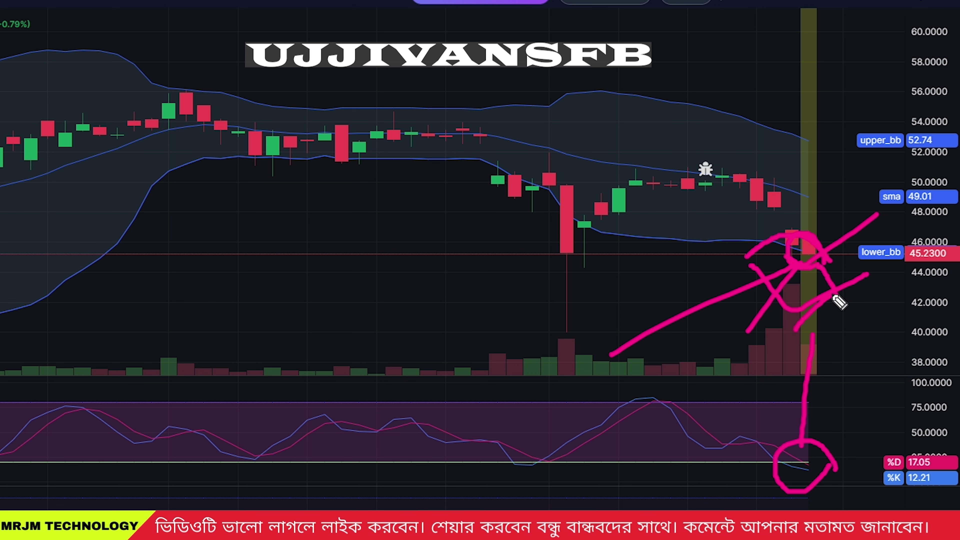
left_click_drag(837, 290, 850, 349)
left_click_drag(886, 314, 865, 347)
left_click_drag(832, 382, 887, 395)
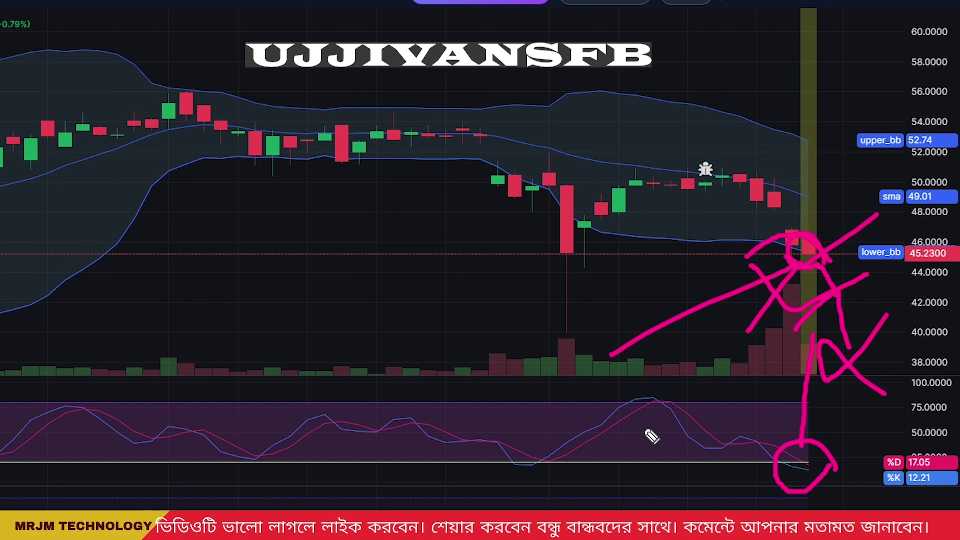
Step: Draw a tick across the UJJIVANSFB stochastic, point back to the last candles and sketch a possible rise from them
left_click_drag(642, 427, 775, 430)
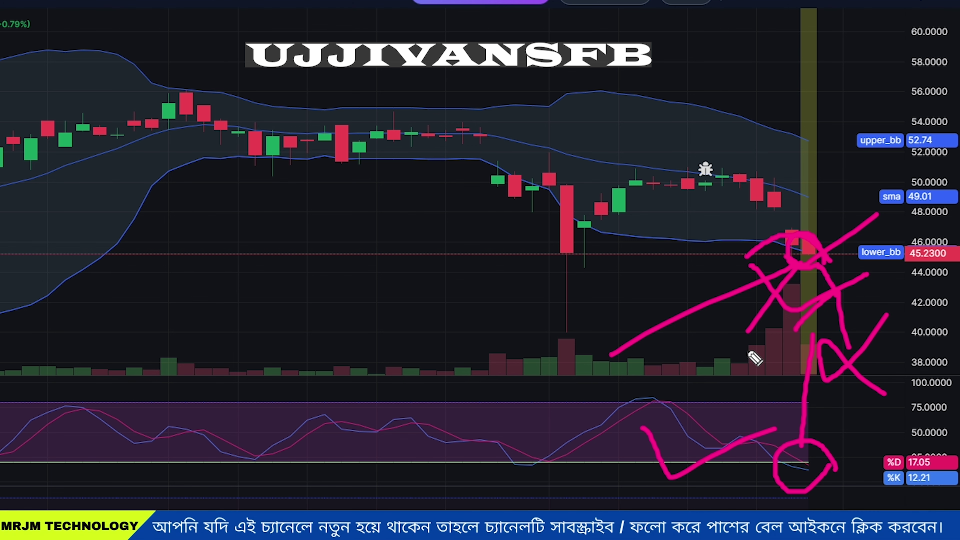
left_click_drag(741, 351, 811, 289)
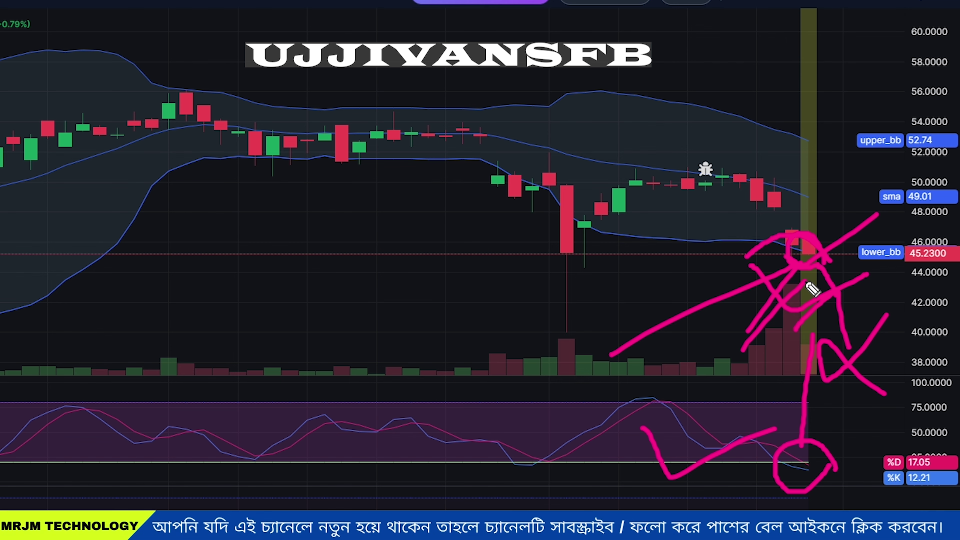
left_click_drag(825, 249, 878, 199)
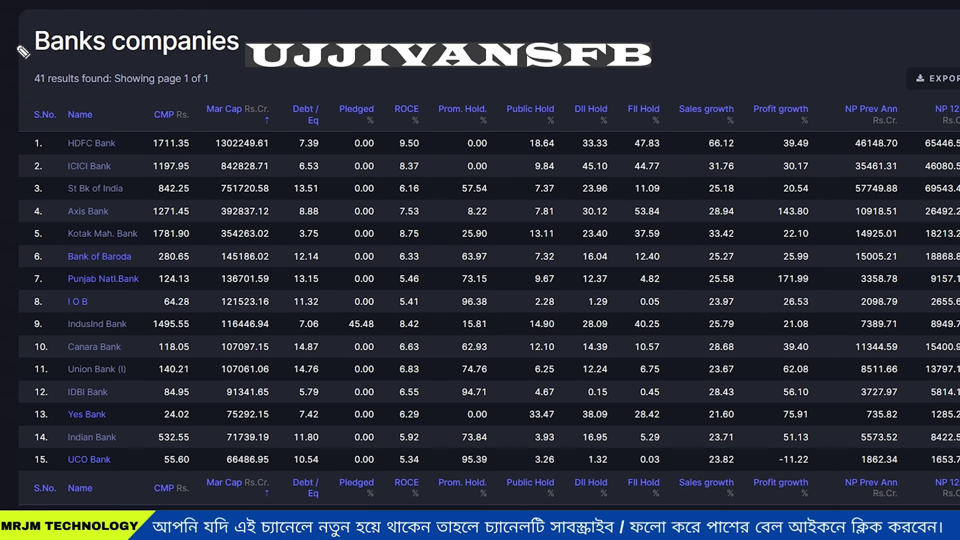
Step: On Screener's Banks companies page, tick the heading and circle the serial-number label below the UCO Bank row
left_click_drag(15, 43, 152, 0)
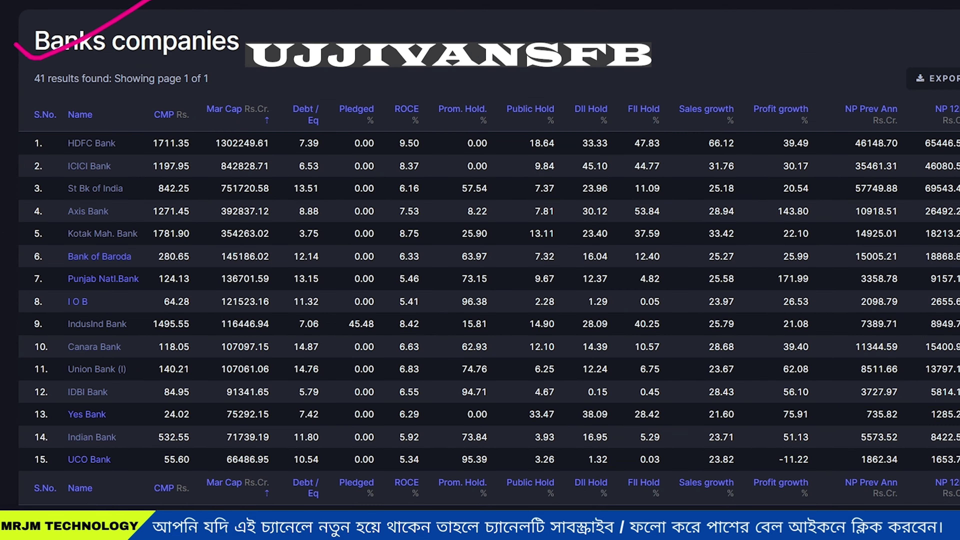
scroll(812, 201, "down", 6)
mouse_move(56, 477)
left_mouse_down()
mouse_move(8, 491)
mouse_move(45, 505)
mouse_move(60, 490)
left_mouse_up()
scroll(196, 278, "up", 6)
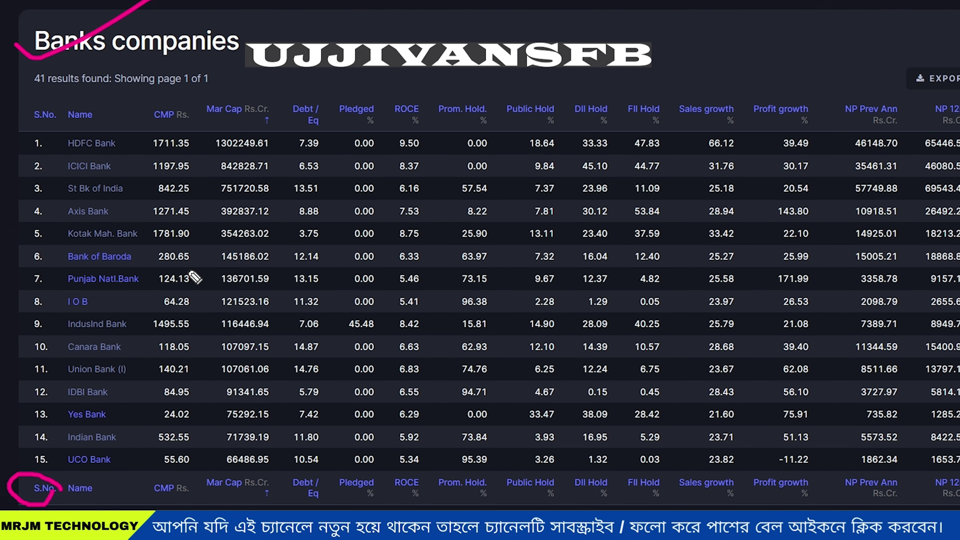
Step: Circle the results count above the bank list and draw another tick across the Banks companies heading
mouse_move(30, 101)
left_mouse_down()
mouse_move(89, 74)
mouse_move(20, 90)
left_mouse_up()
left_click_drag(8, 32, 121, 14)
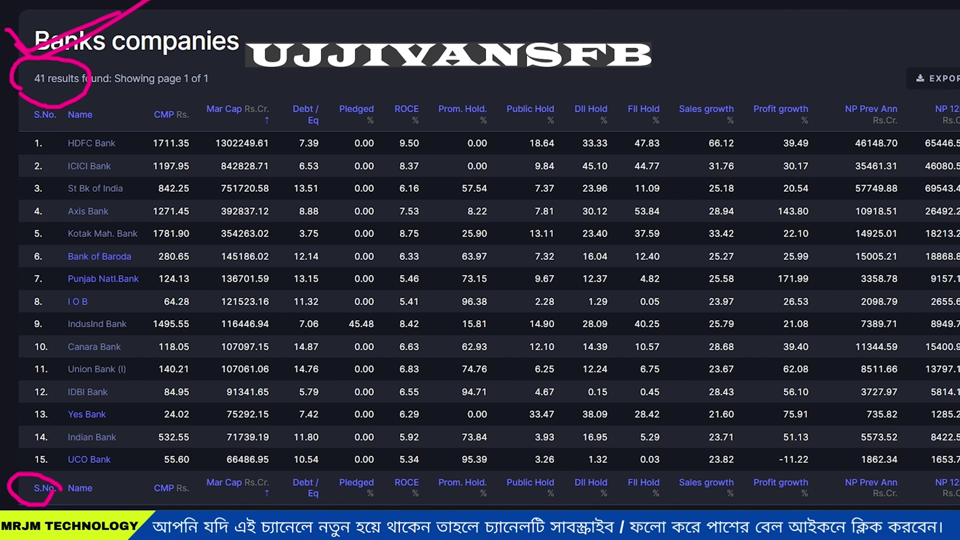
Step: In the Ujjivan Small row, underline the values from CMP through ROCE, circle the promoter holding and tick the public holding
scroll(436, 360, "down", 5)
scroll(435, 360, "down", 3)
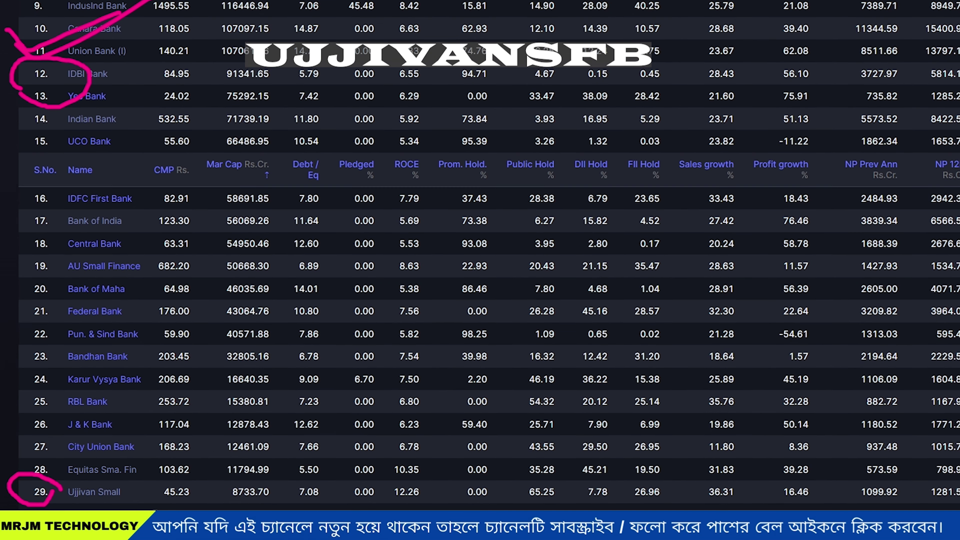
mouse_move(167, 509)
left_mouse_down()
mouse_move(214, 486)
mouse_move(235, 509)
mouse_move(285, 489)
mouse_move(308, 507)
mouse_move(338, 480)
mouse_move(367, 499)
mouse_move(491, 500)
mouse_move(463, 489)
left_mouse_up()
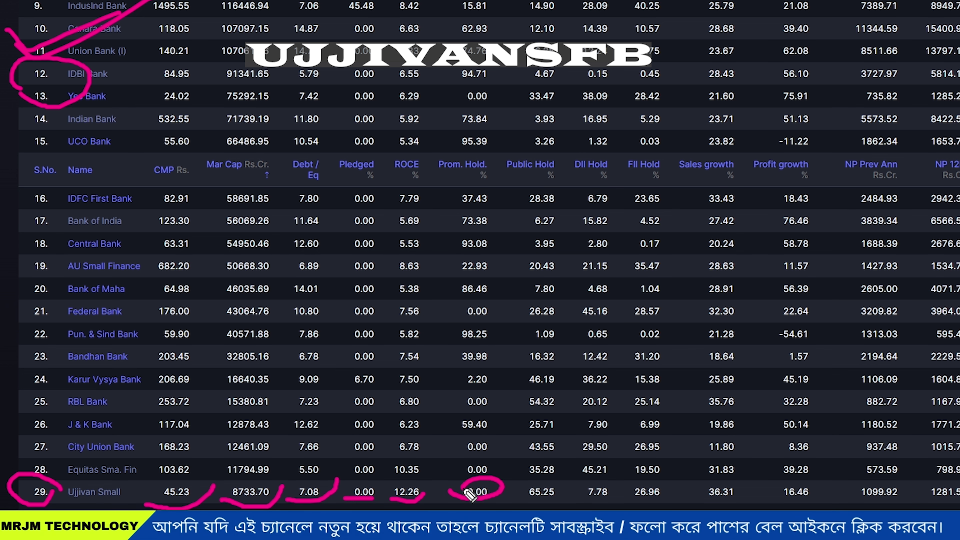
left_click_drag(518, 501, 562, 485)
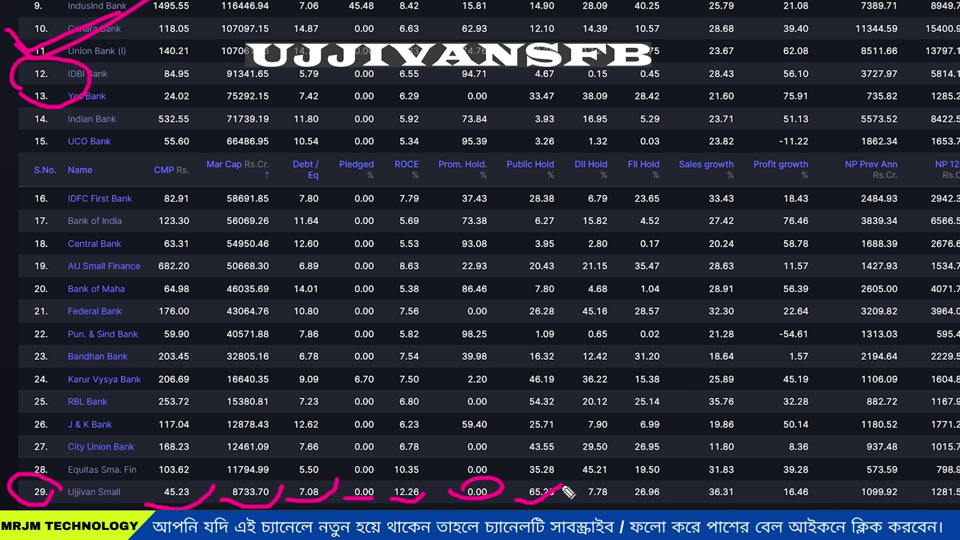
Step: Mark Ujjivan Small's sales growth, profit growth and both net profit values, and draw two large ticks across the table above
mouse_move(692, 492)
left_mouse_down()
mouse_move(709, 507)
mouse_move(746, 486)
mouse_move(797, 505)
mouse_move(827, 485)
left_mouse_up()
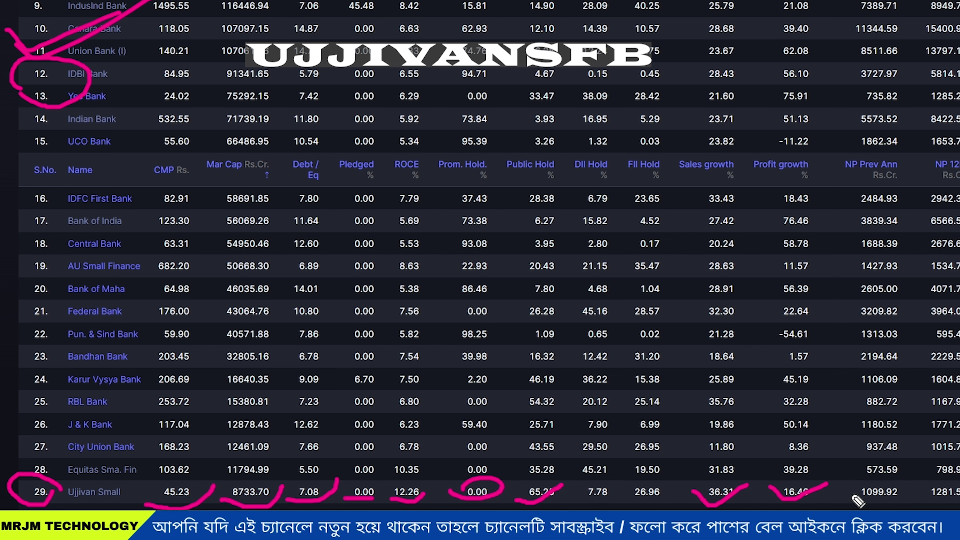
mouse_move(846, 493)
left_mouse_down()
mouse_move(886, 505)
mouse_move(923, 482)
left_mouse_up()
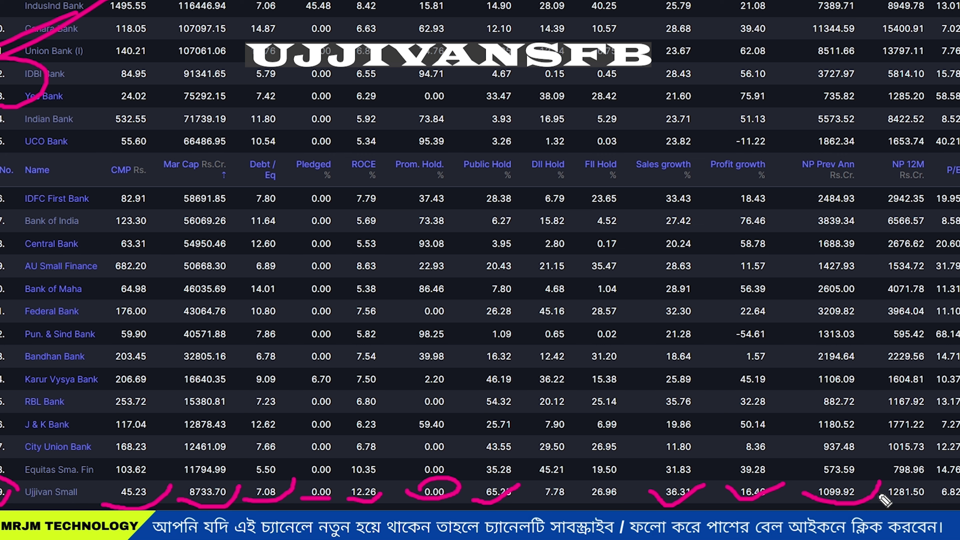
mouse_move(877, 492)
left_mouse_down()
mouse_move(909, 506)
mouse_move(937, 484)
left_mouse_up()
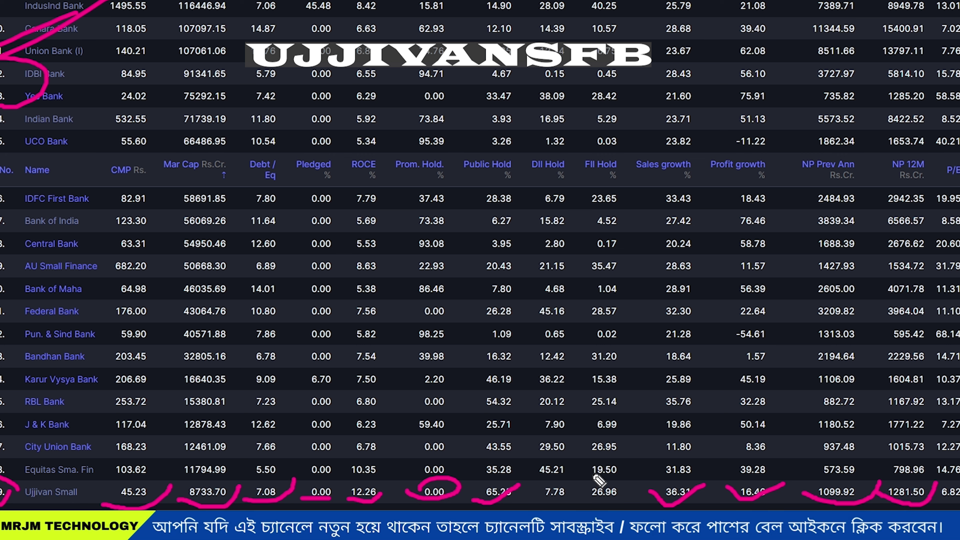
left_click_drag(513, 404, 703, 361)
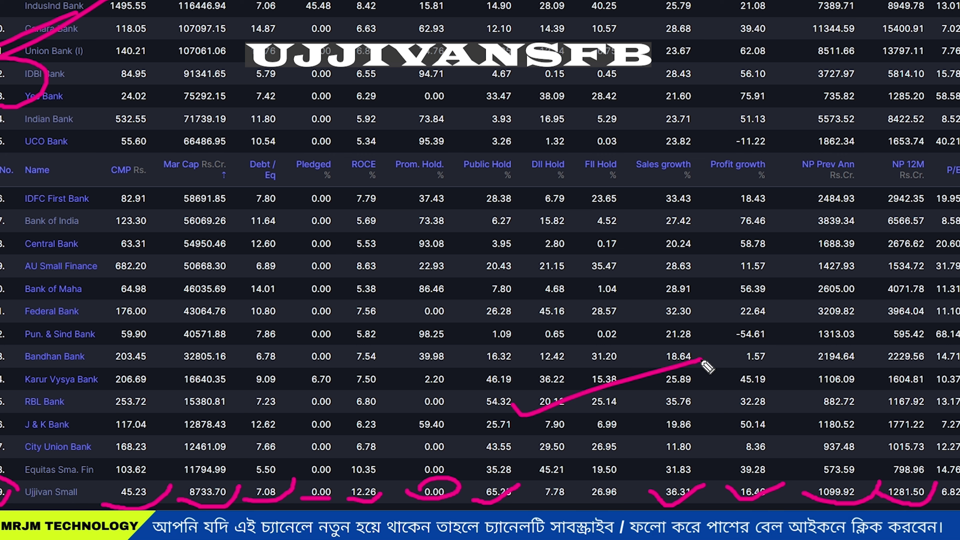
left_click_drag(342, 314, 518, 301)
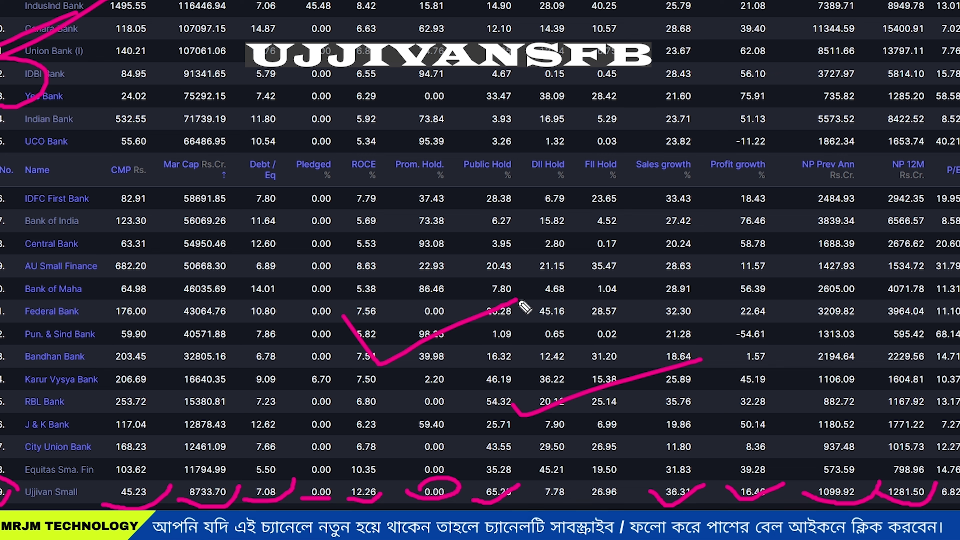